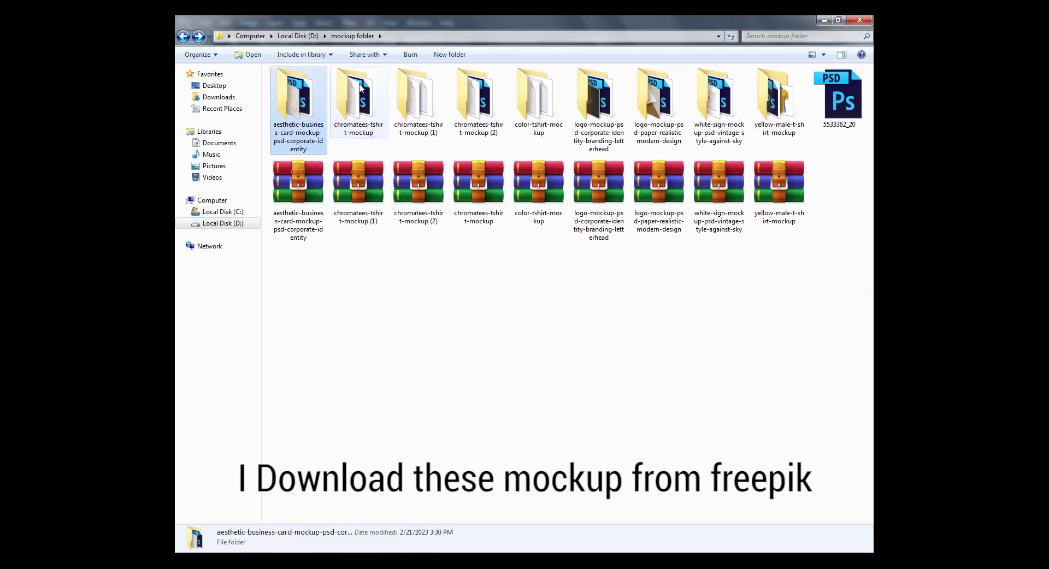
Open the PSD file 17 from the chromatees-tshirt-mockup folder in Photoshop
right_click(360, 89)
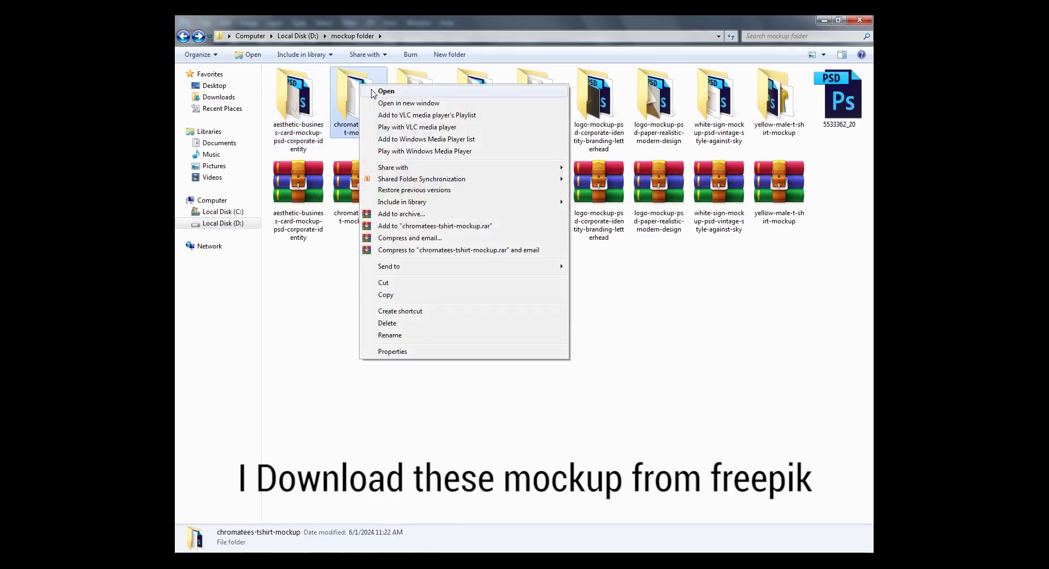
left_click(371, 89)
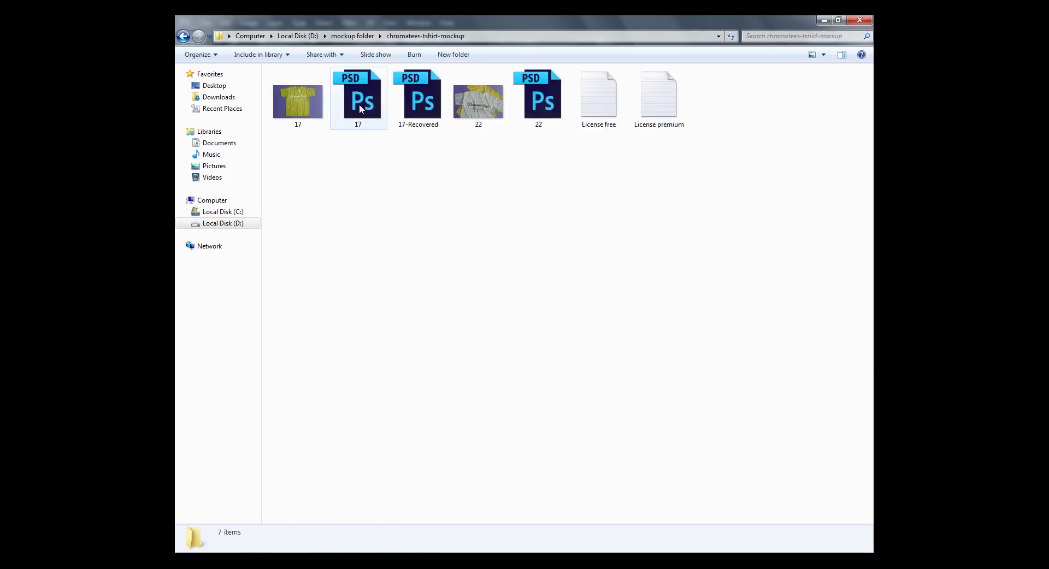
right_click(359, 104)
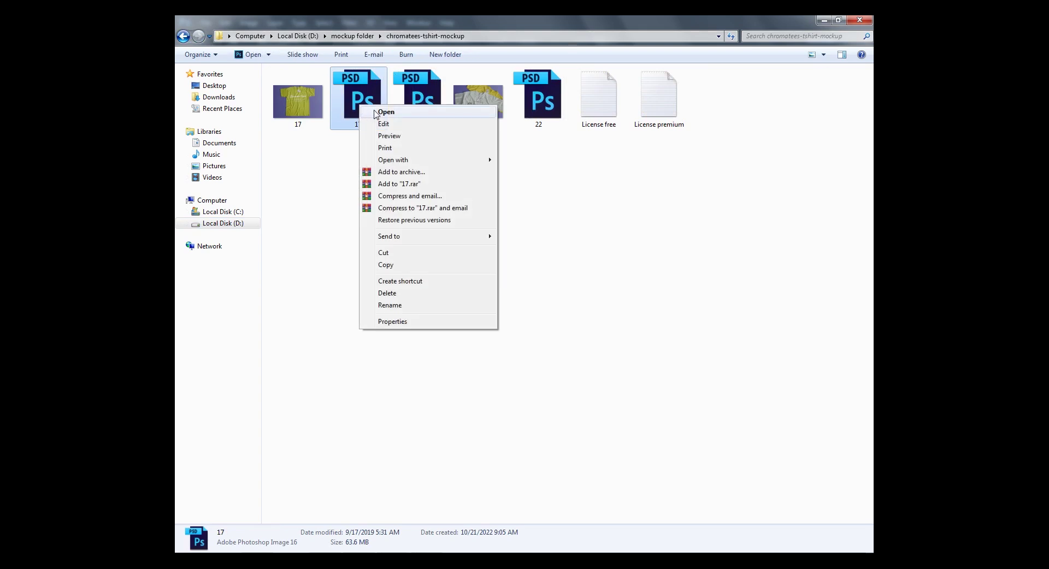
left_click(385, 112)
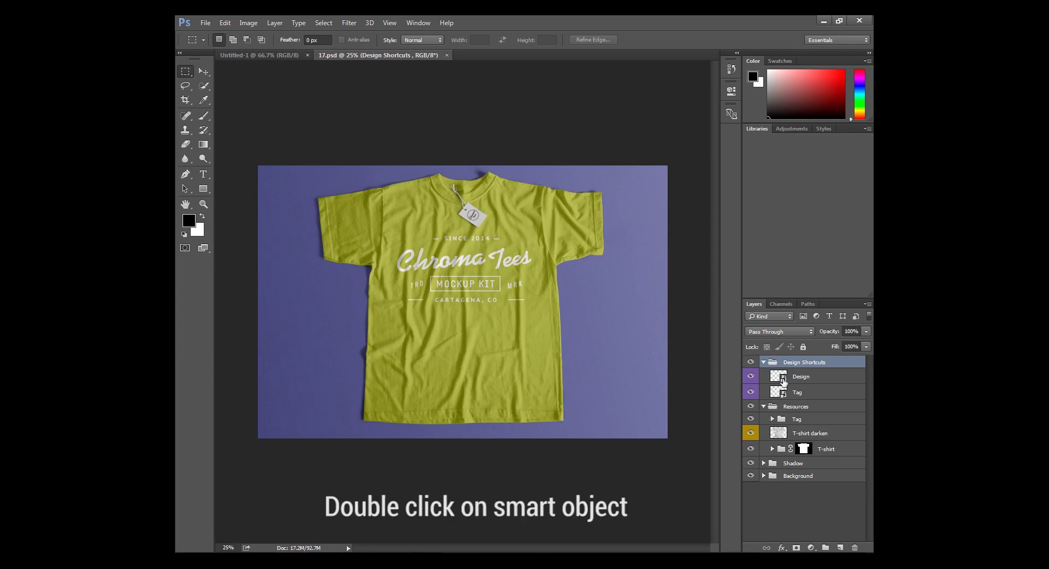
Open the contents of the Design smart object and hide its Artwork layer
double_click(783, 381)
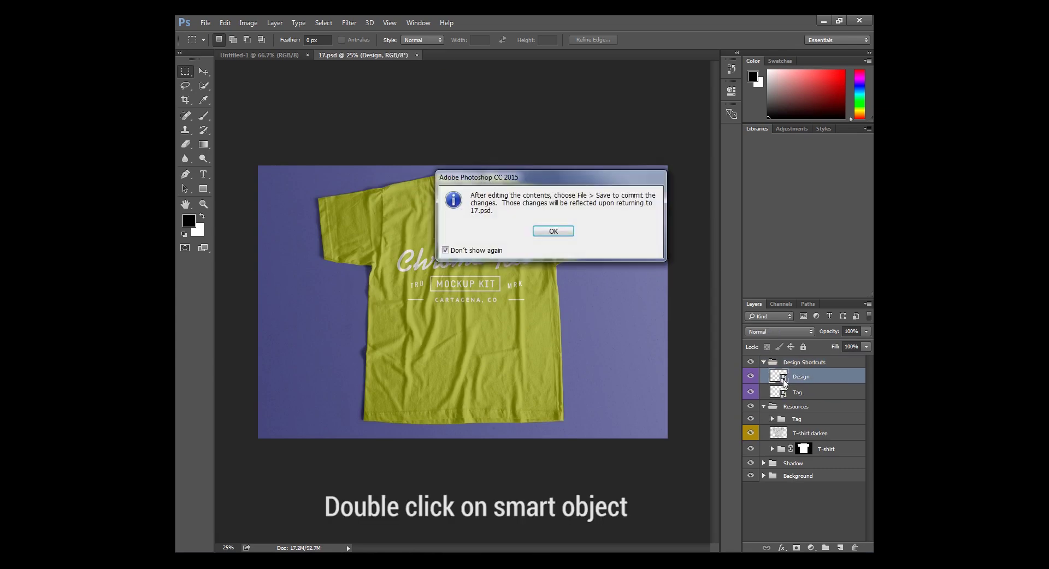
left_click(553, 231)
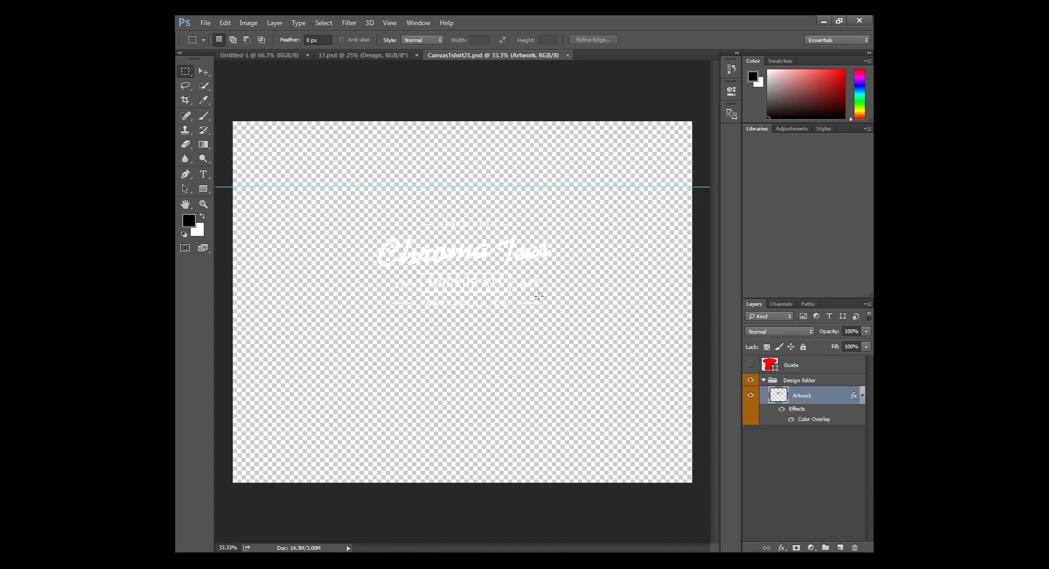
left_click(752, 398)
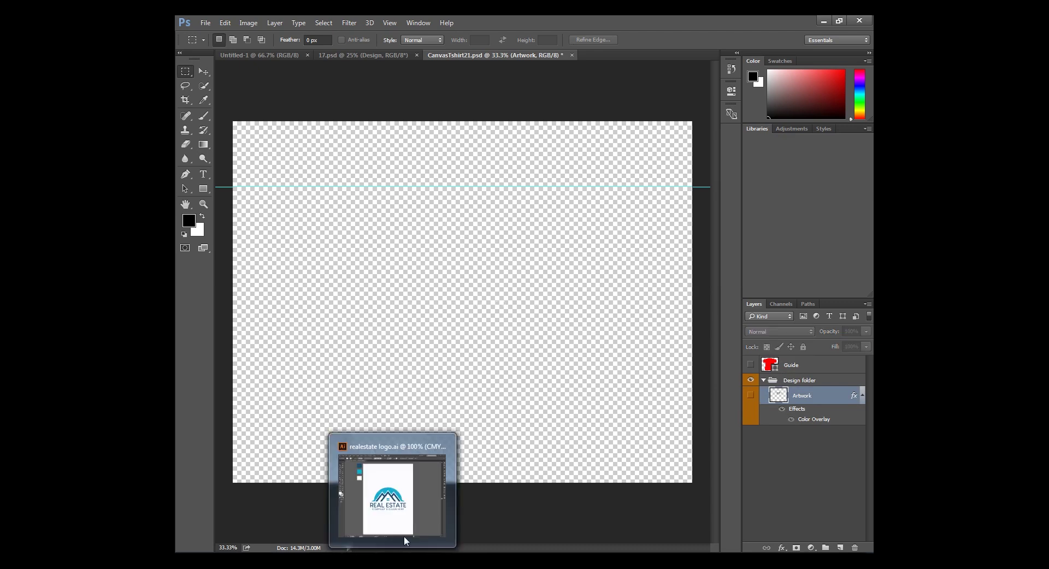
Switch to Illustrator, open the recent file panther mascot logo.ai and close realestate logo.ai
left_click(405, 541)
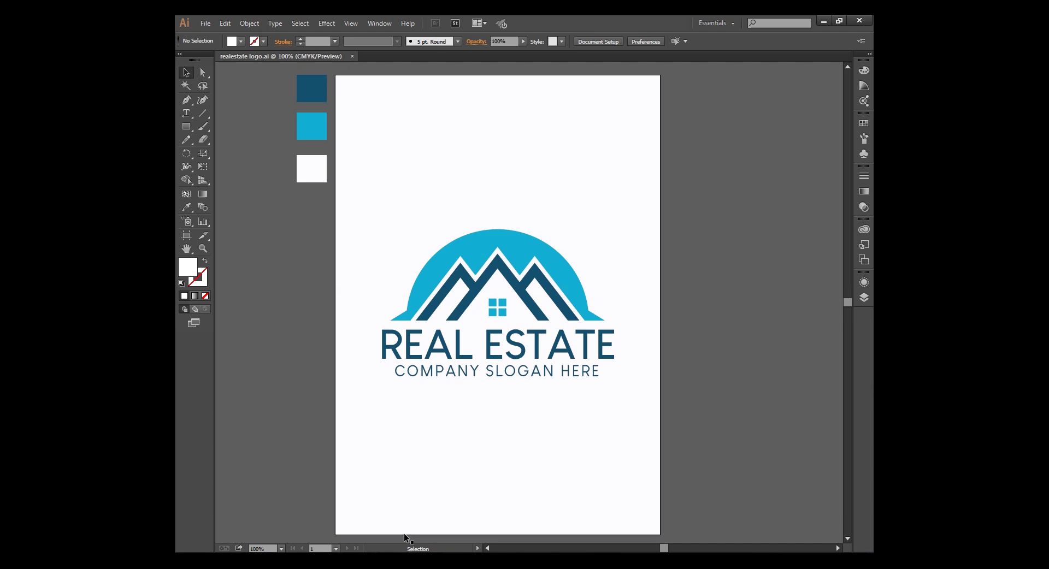
left_click(202, 27)
mouse_move(227, 73)
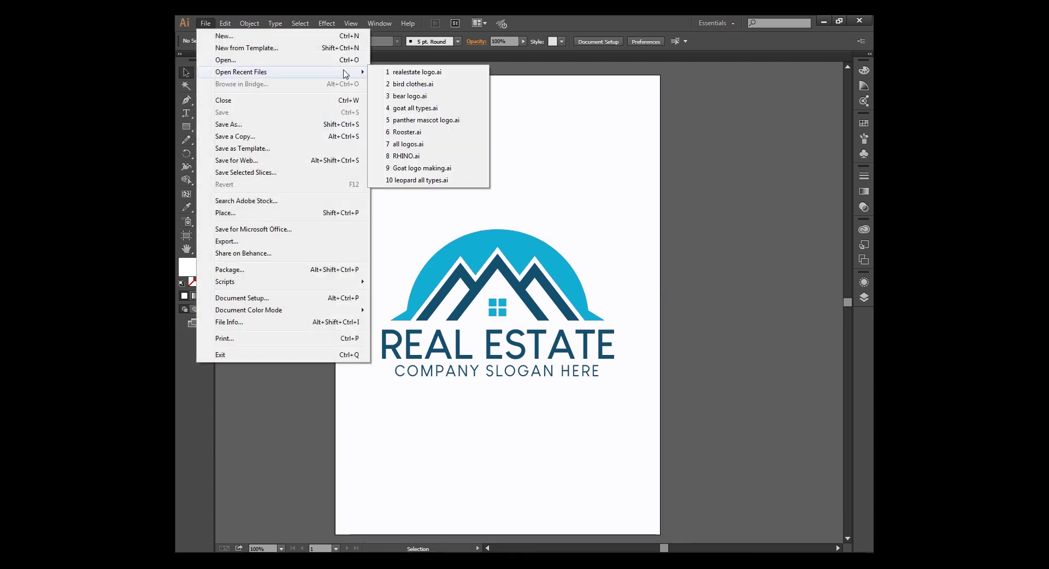
left_click(448, 121)
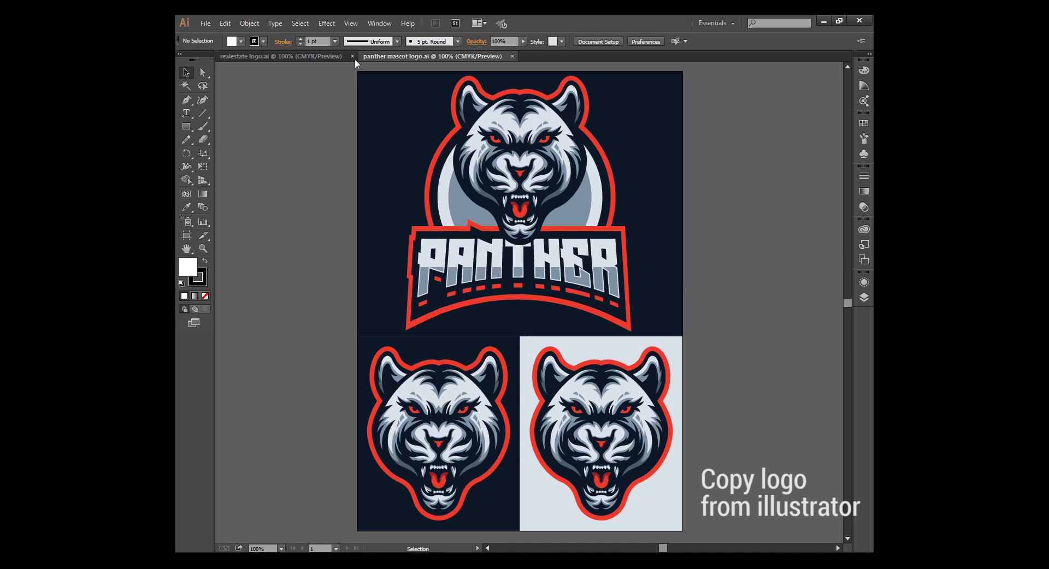
left_click(352, 56)
Copy the panther head on the light background into CanvasTshirt21.psd in Photoshop as a Smart Object, scaled to about 352%
left_click(620, 435)
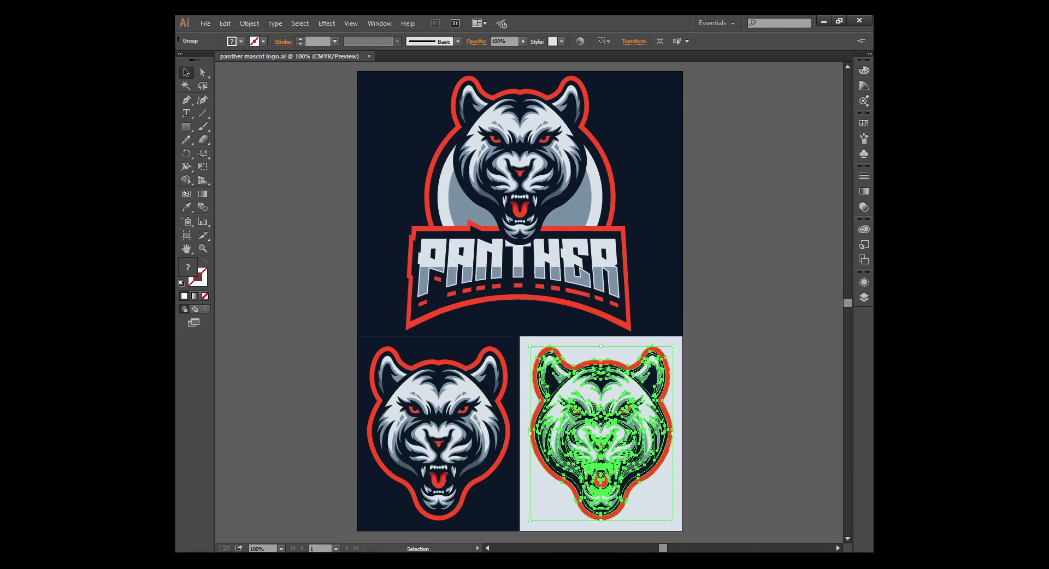
left_click(425, 513)
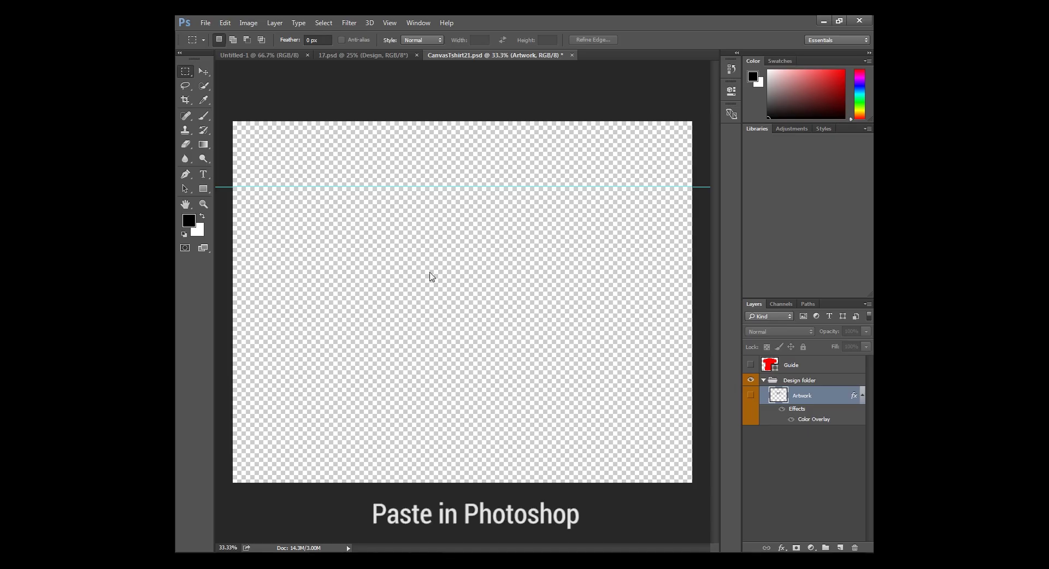
key("ctrl+v")
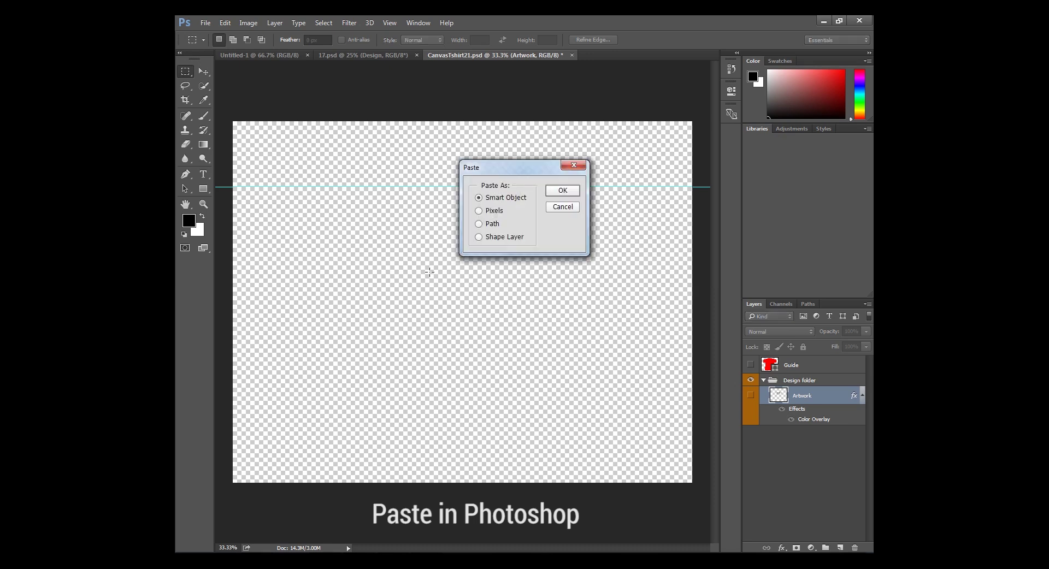
left_click(563, 191)
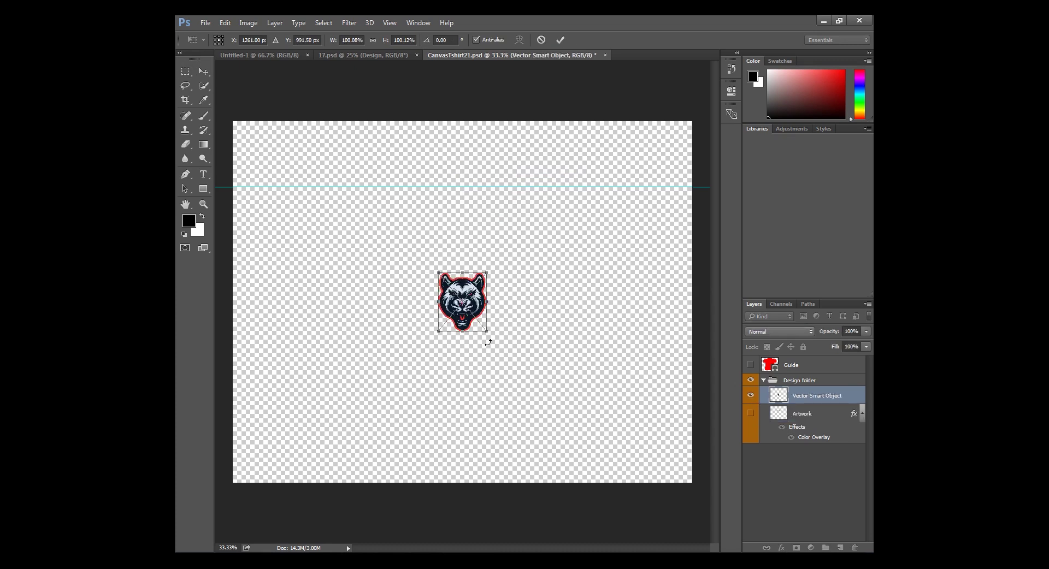
left_click_drag(486, 331, 541, 410)
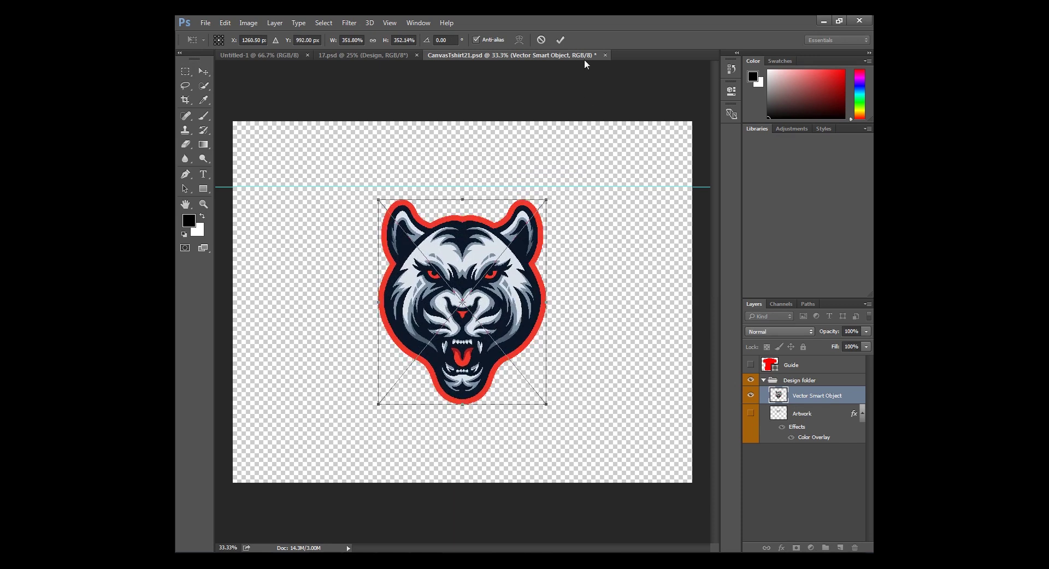
left_click(559, 40)
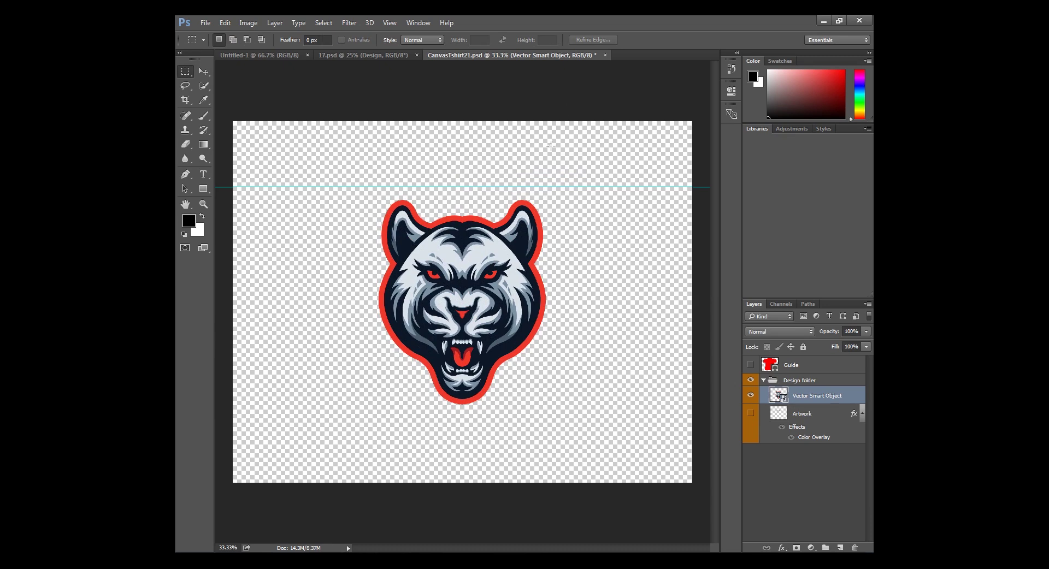
Save the edited CanvasTshirt21.psd design and return to the 17.psd mockup
left_click(206, 23)
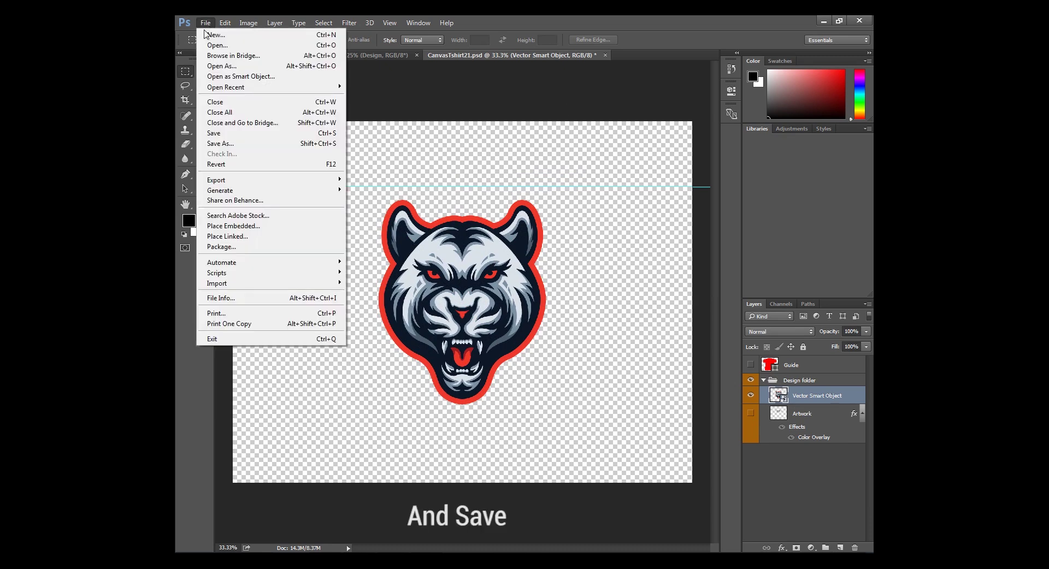
left_click(221, 136)
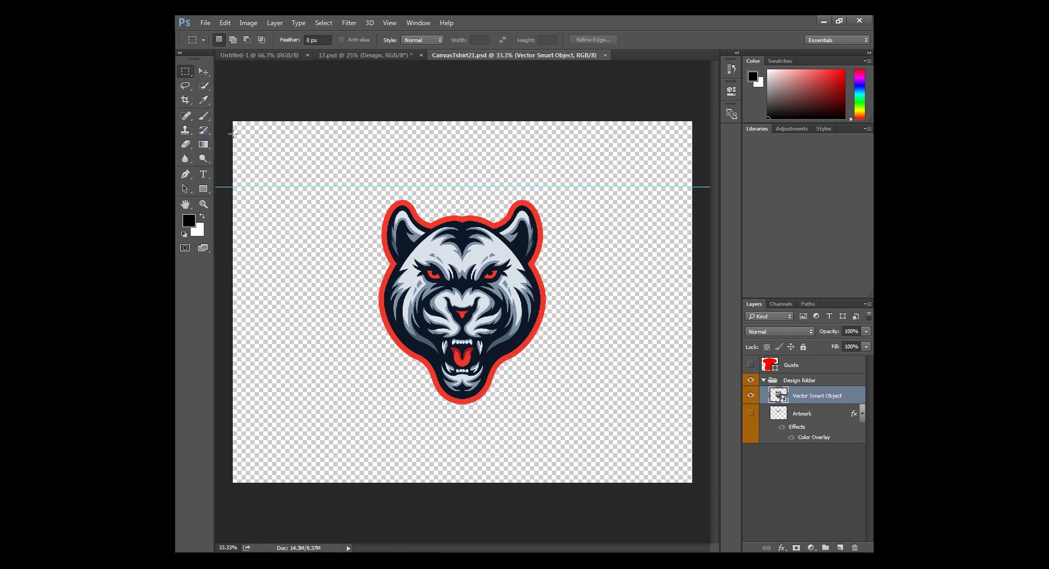
left_click(344, 56)
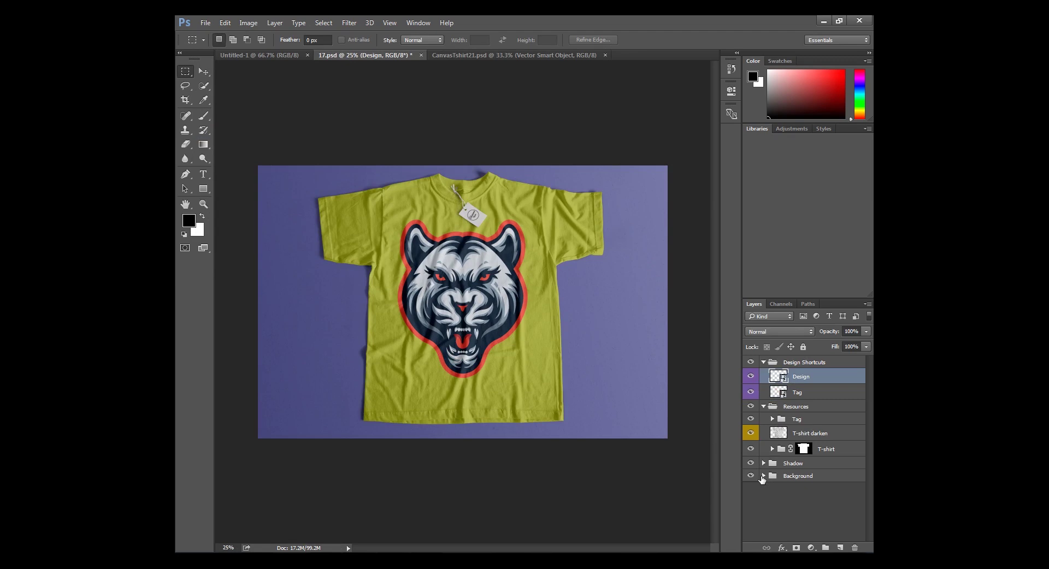
Sample the light grey of the panther's face and fill the Background Color smart object's contents with it
left_click(764, 476)
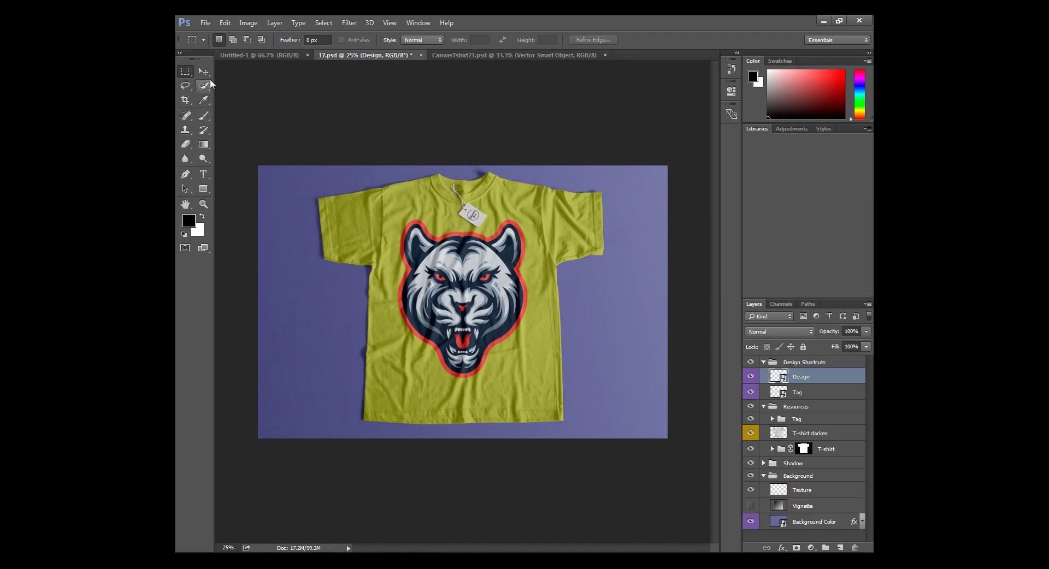
left_click(203, 100)
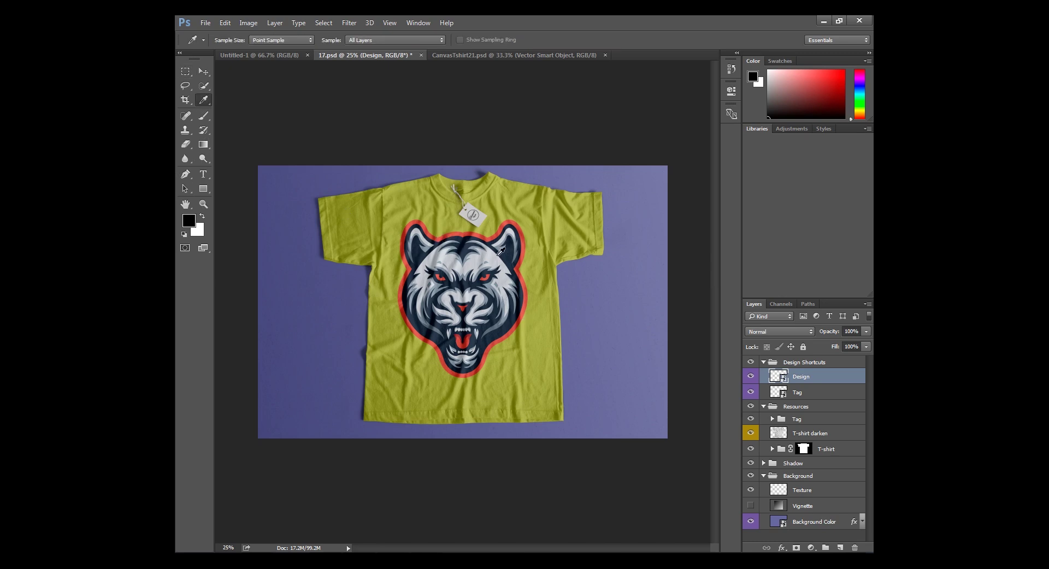
left_click(498, 256)
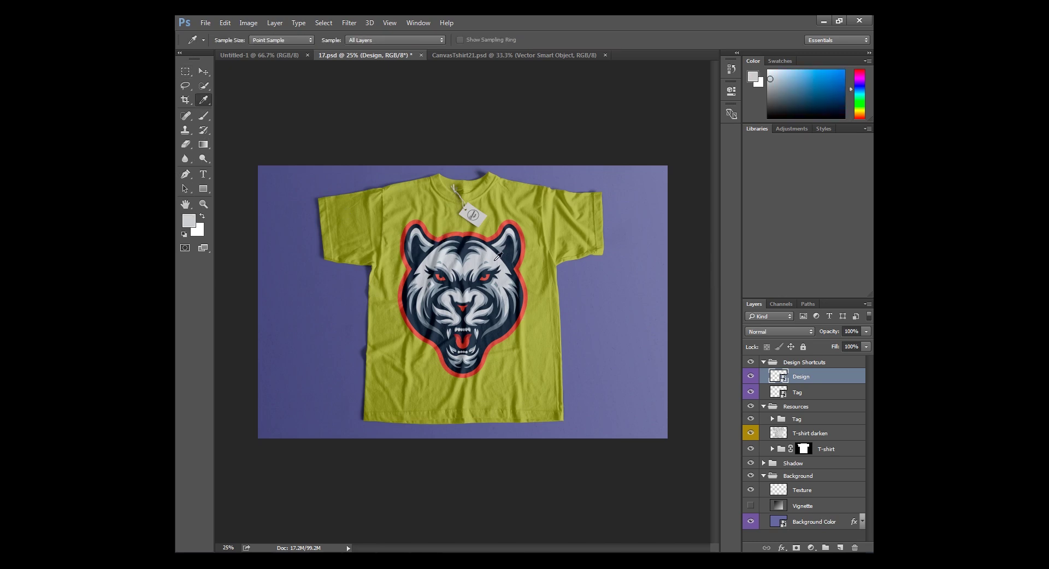
double_click(782, 523)
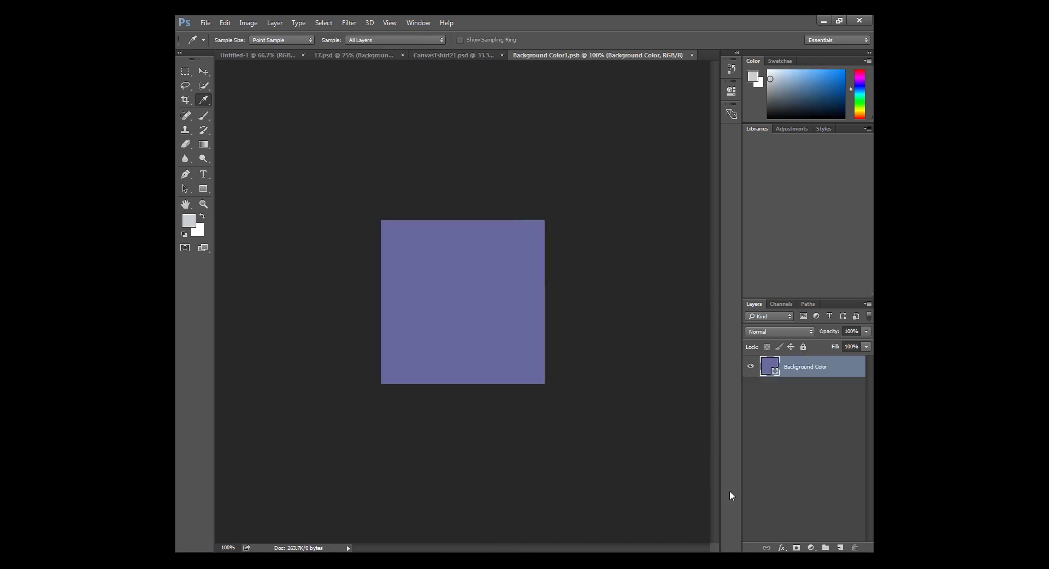
key("alt+BackSpace")
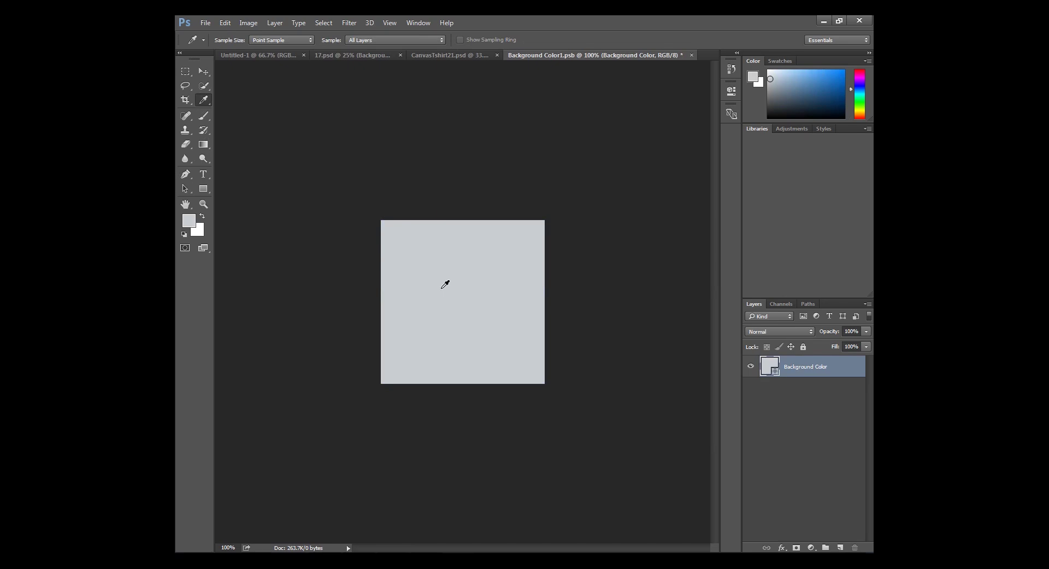
Save the edited background color smart object and return to the 17.psd mockup
left_click(206, 23)
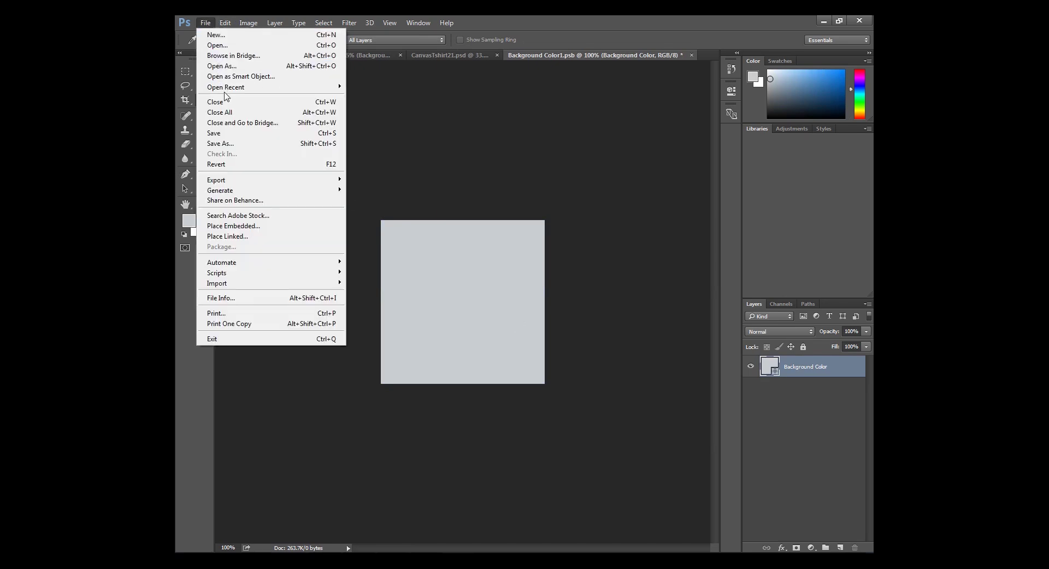
left_click(218, 133)
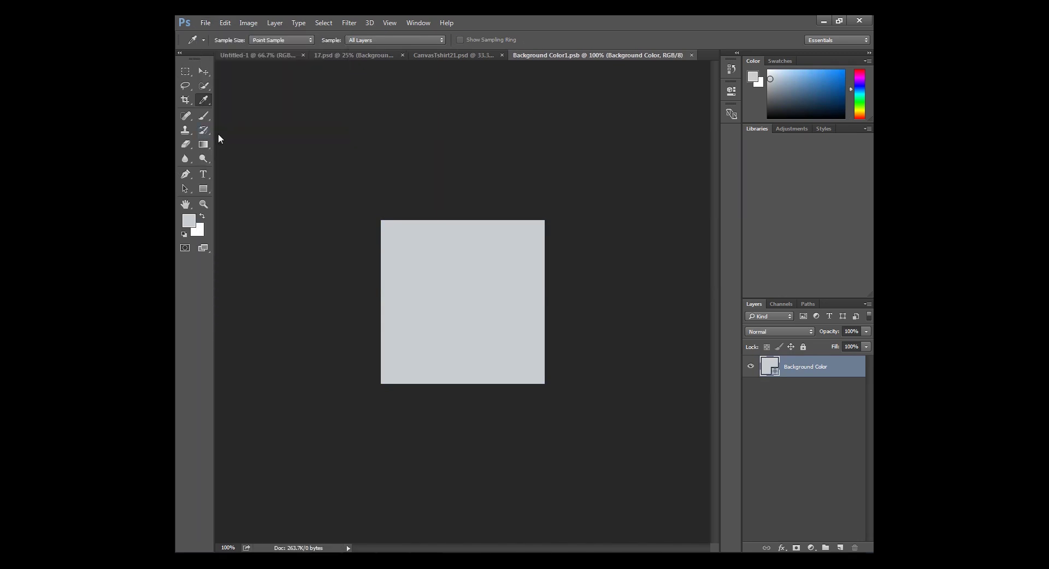
left_click(284, 55)
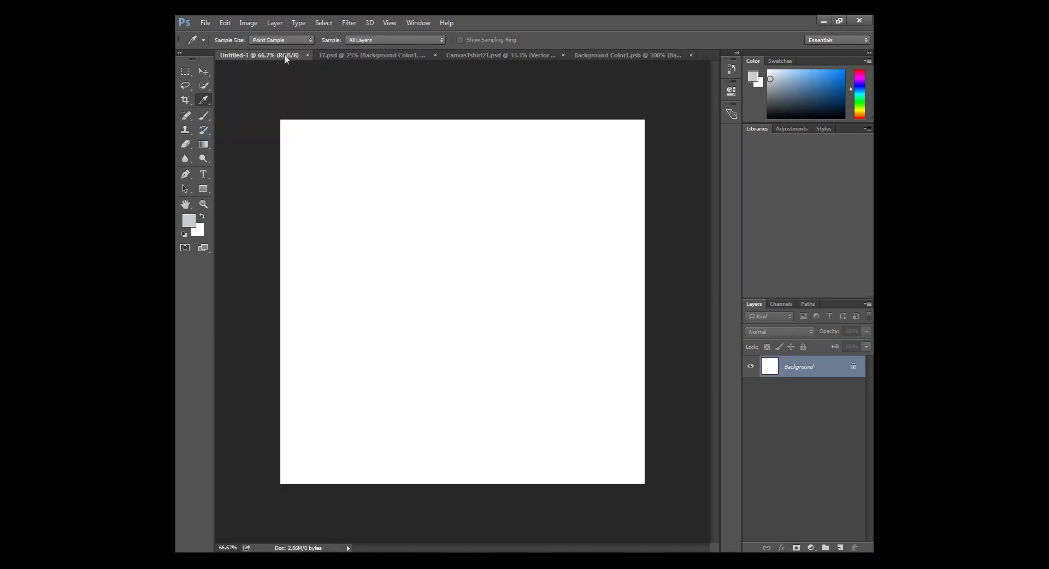
left_click(366, 55)
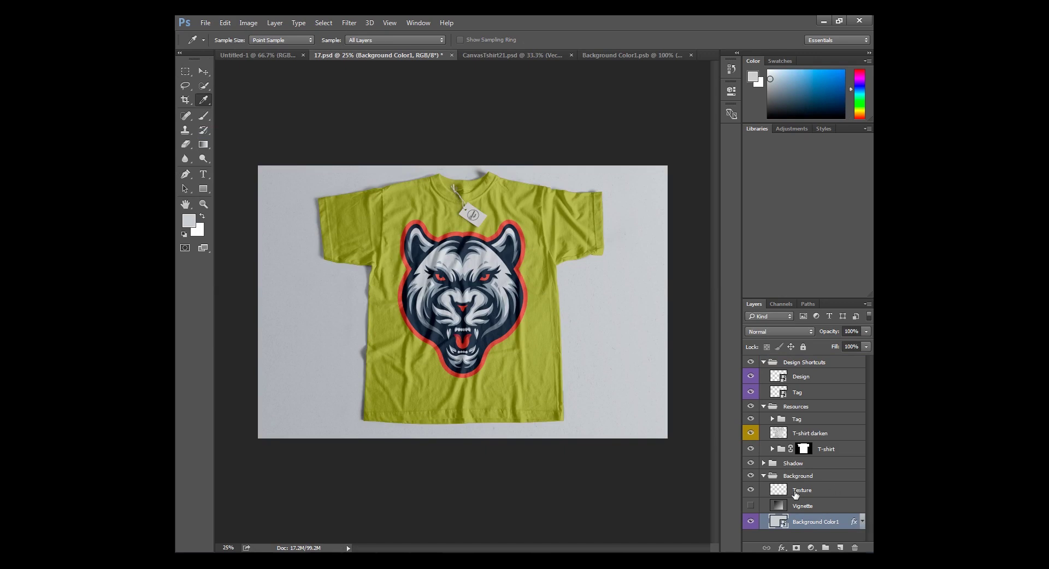
Recolor the sleeves color layer in the T-shirt group with the dark navy #232d3b sampled from the panther's ear
left_click(764, 464)
left_click(763, 463)
left_click(772, 449)
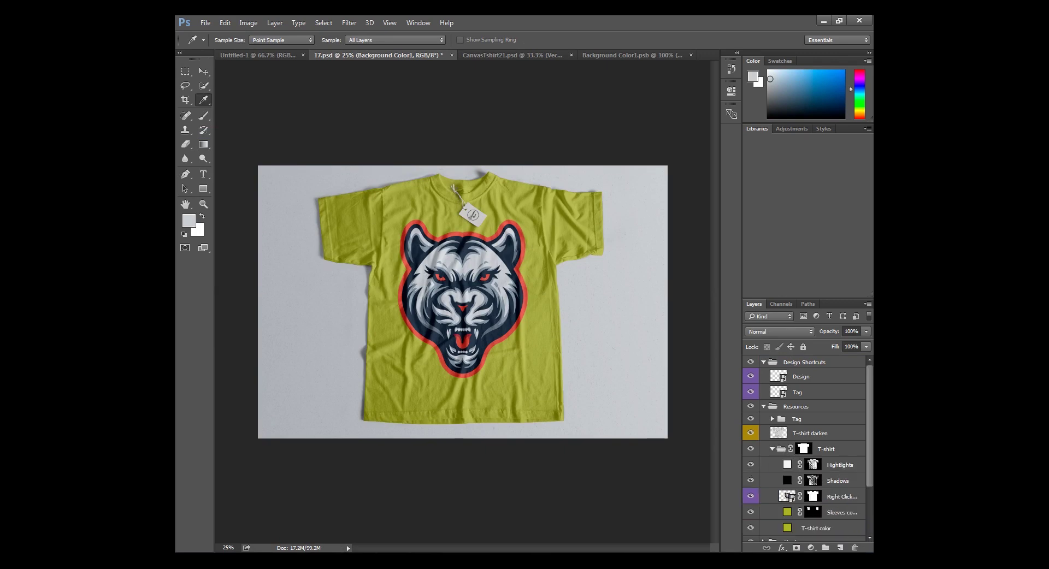
scroll(871, 443, "down", 2)
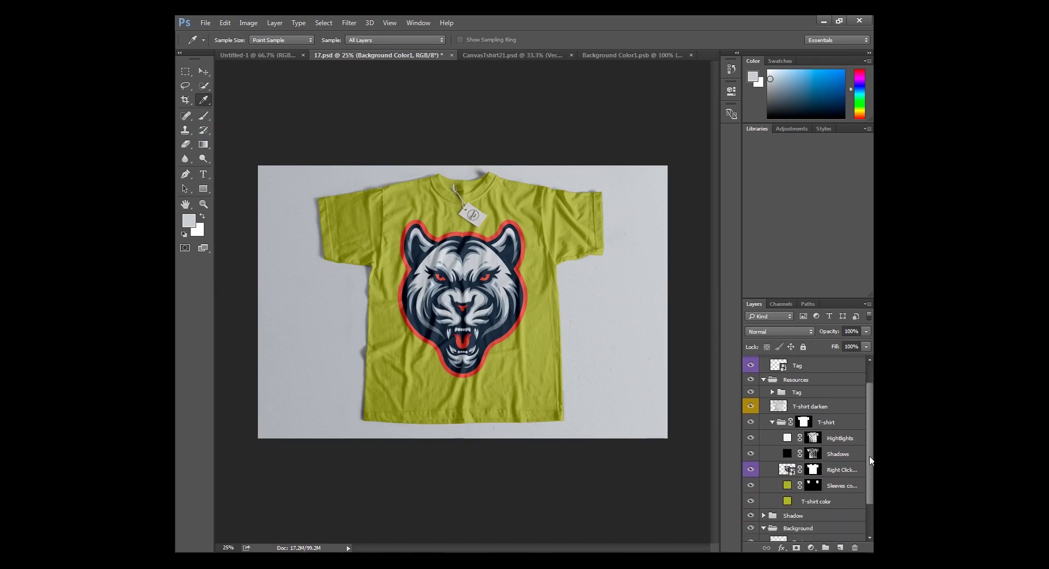
left_click(790, 488)
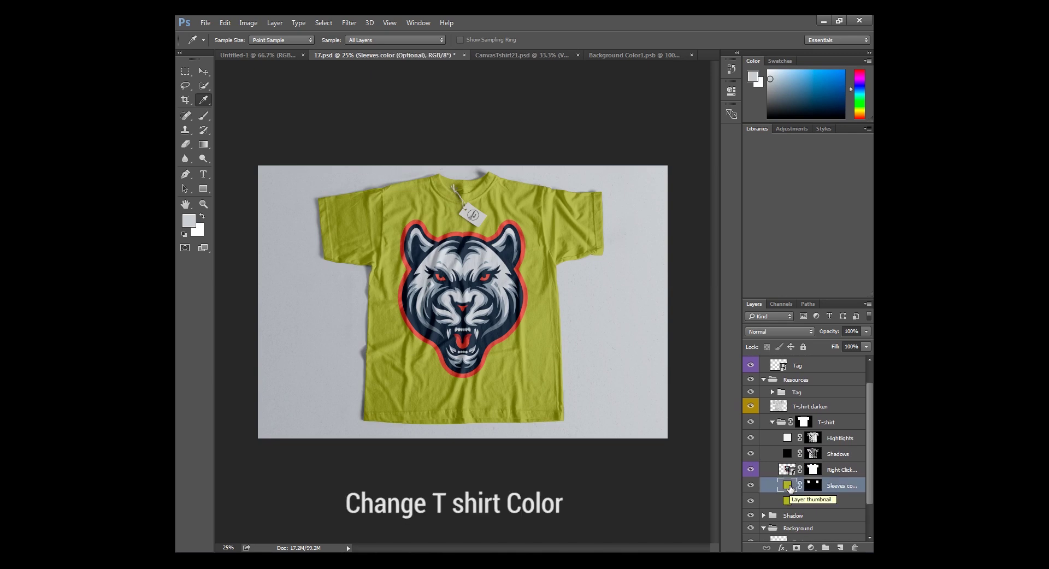
double_click(790, 488)
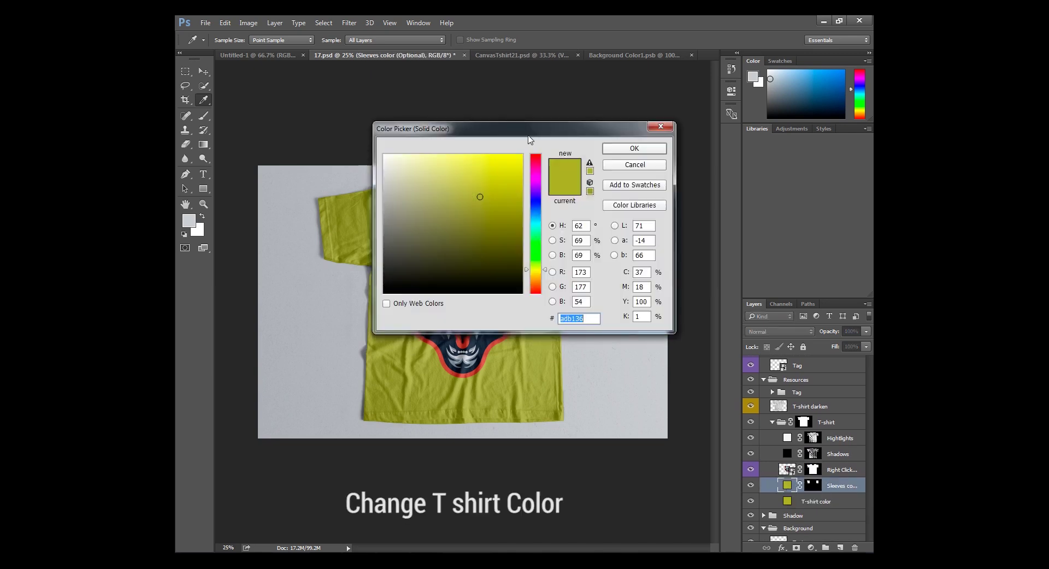
left_click_drag(526, 138, 743, 145)
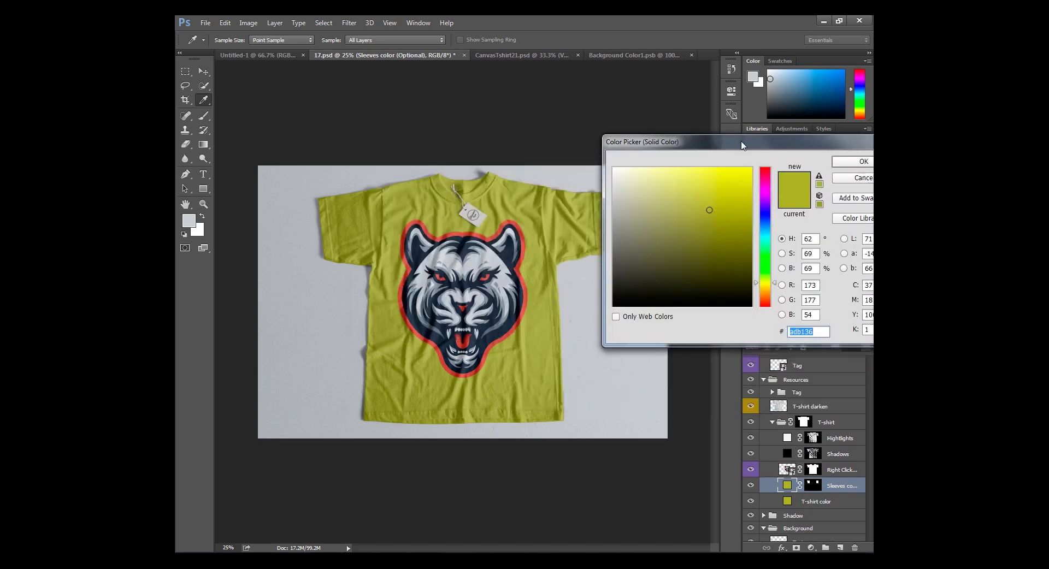
left_click_drag(630, 135, 591, 88)
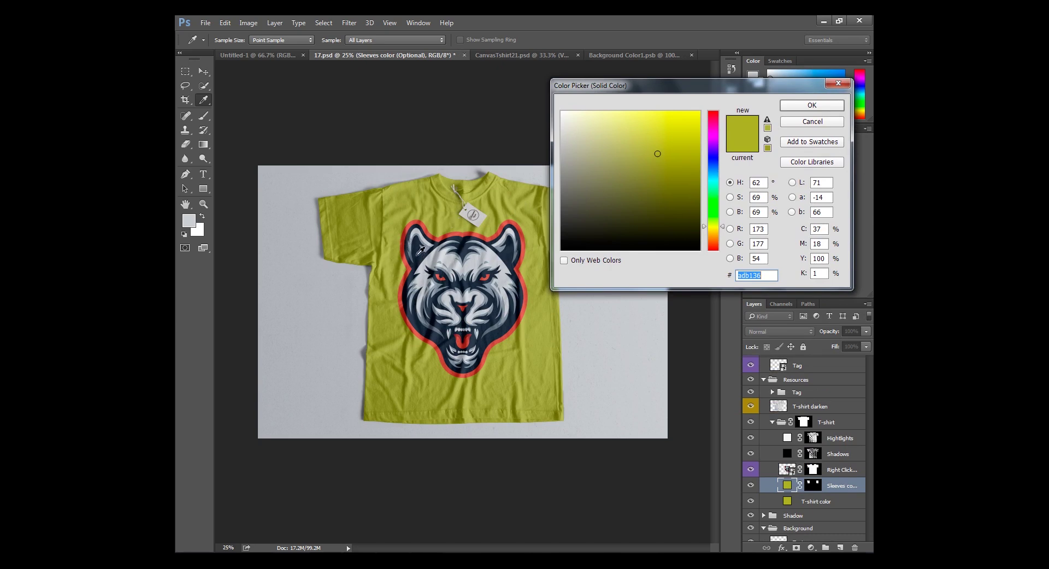
left_click(418, 255)
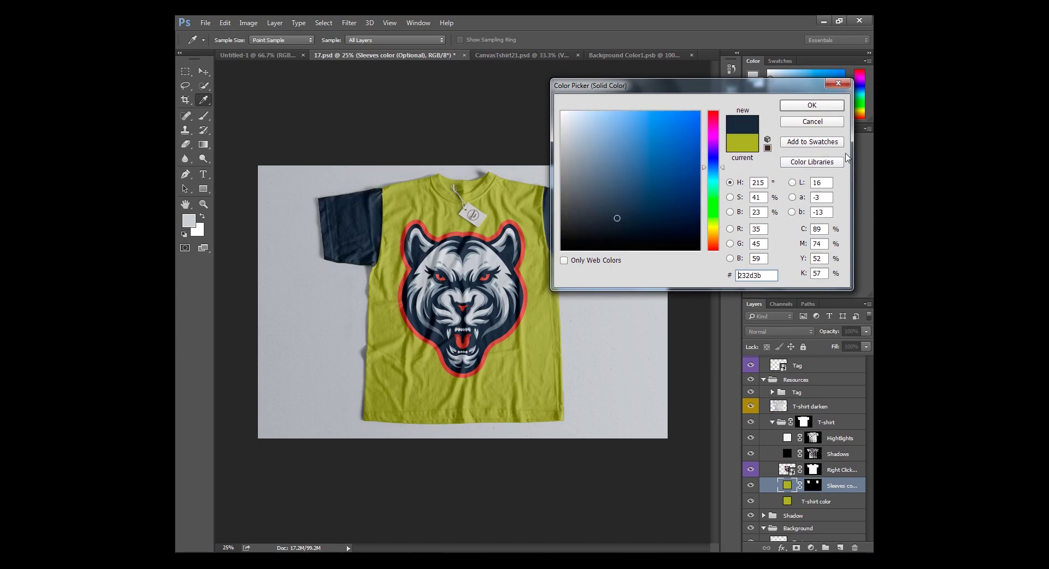
left_click(816, 105)
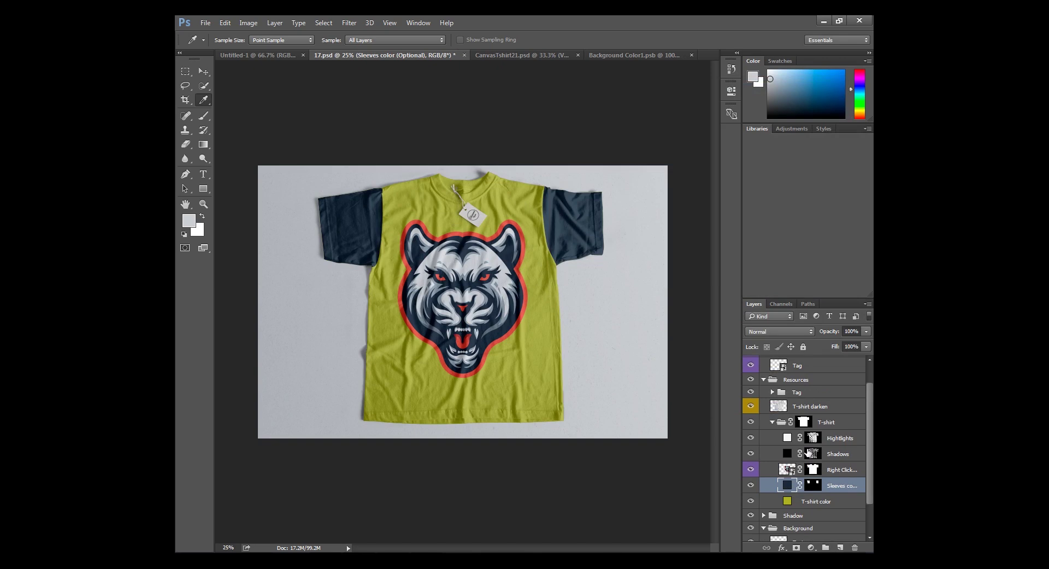
Recolor the T-shirt color layer with the dark navy #1a2330 sampled from the panther's ear, and hide the Tag group under Resources
left_click(787, 502)
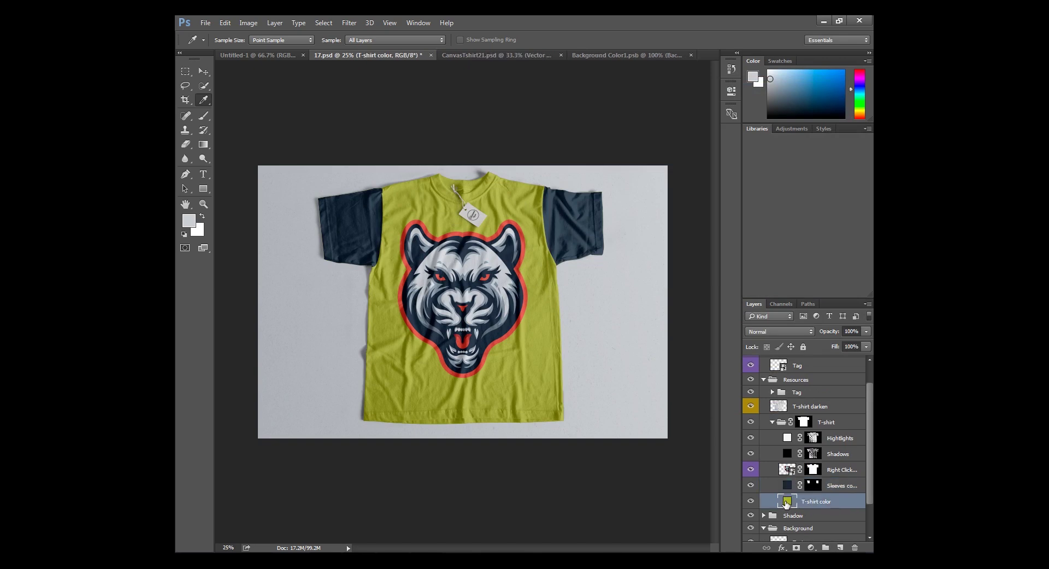
double_click(787, 501)
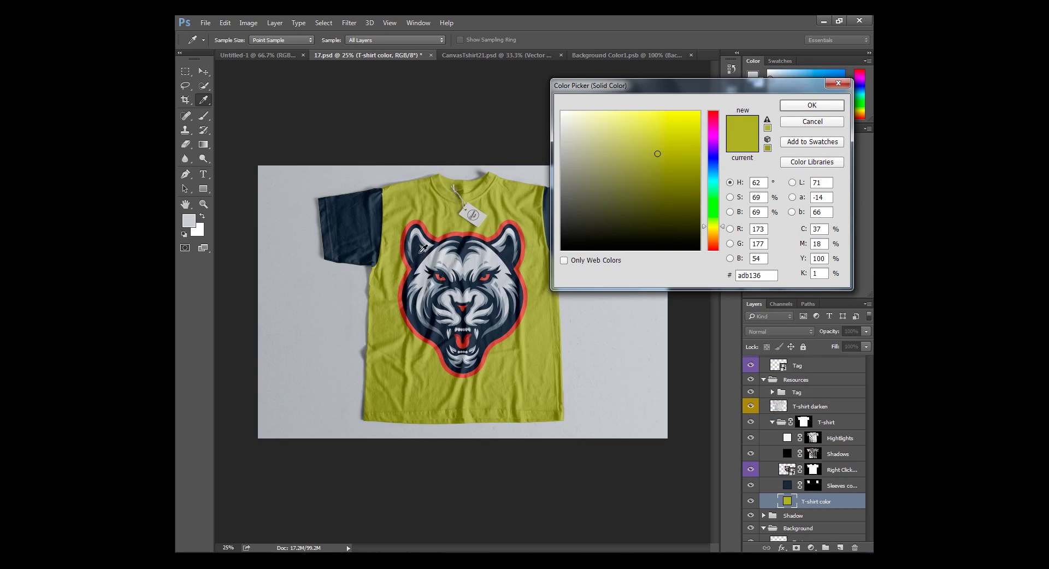
left_click(421, 253)
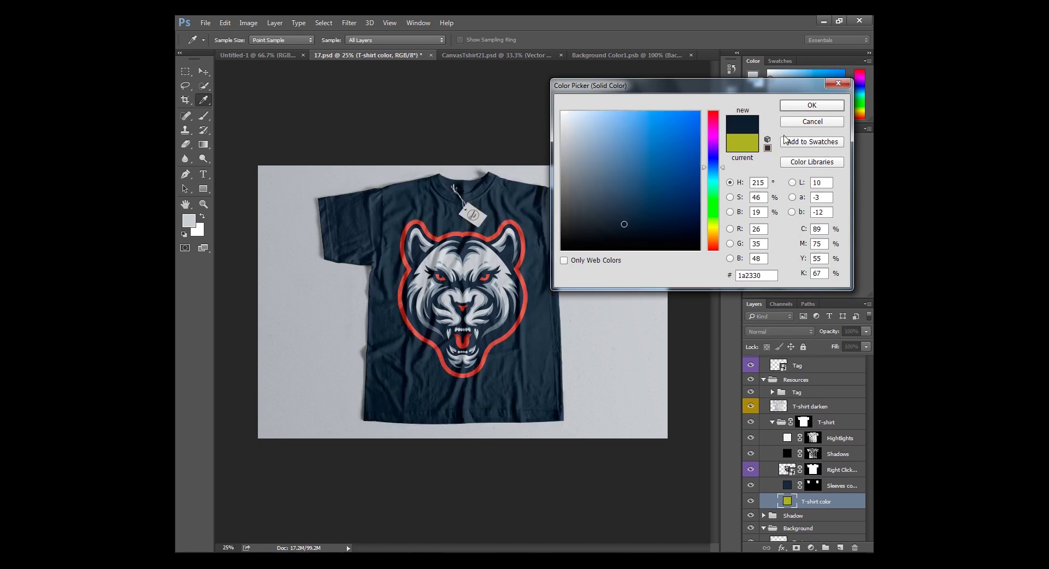
left_click(811, 105)
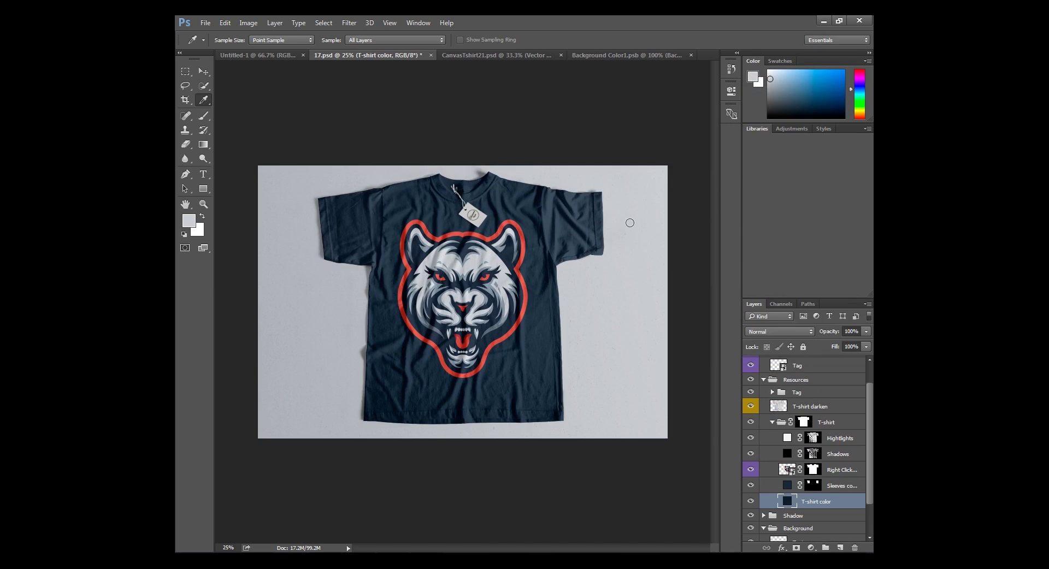
scroll(764, 419, "up", 2)
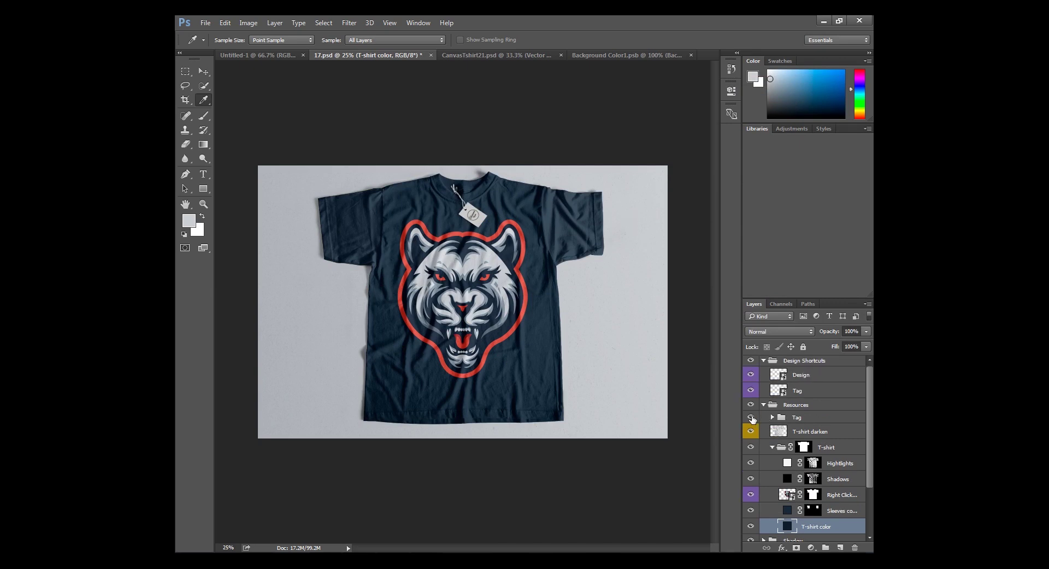
left_click(752, 418)
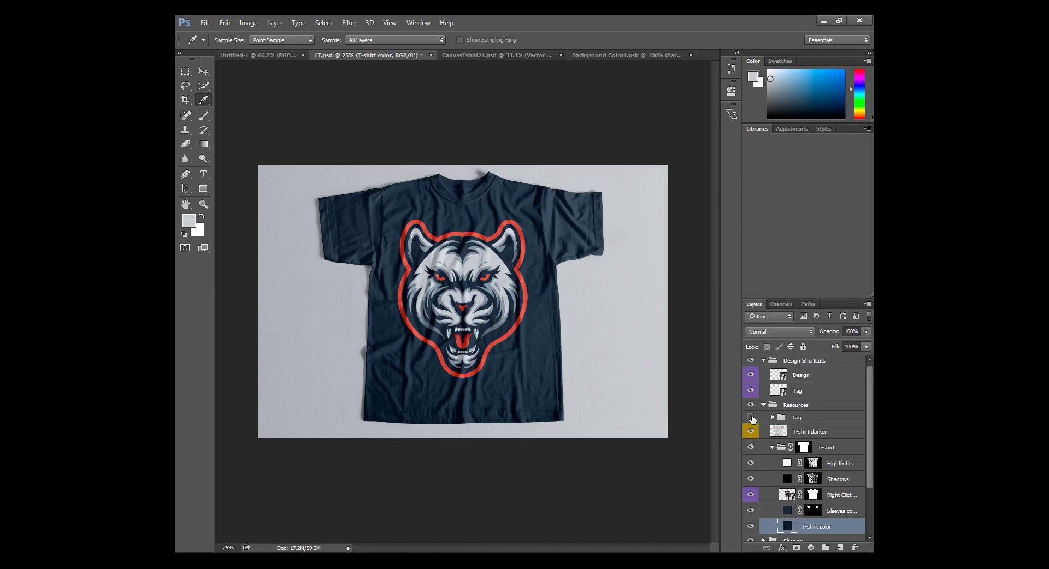
Save a JPEG copy of the mockup as "psnther t shirt mockup" in the chromatees-tshirt-mockup folder
left_click(210, 22)
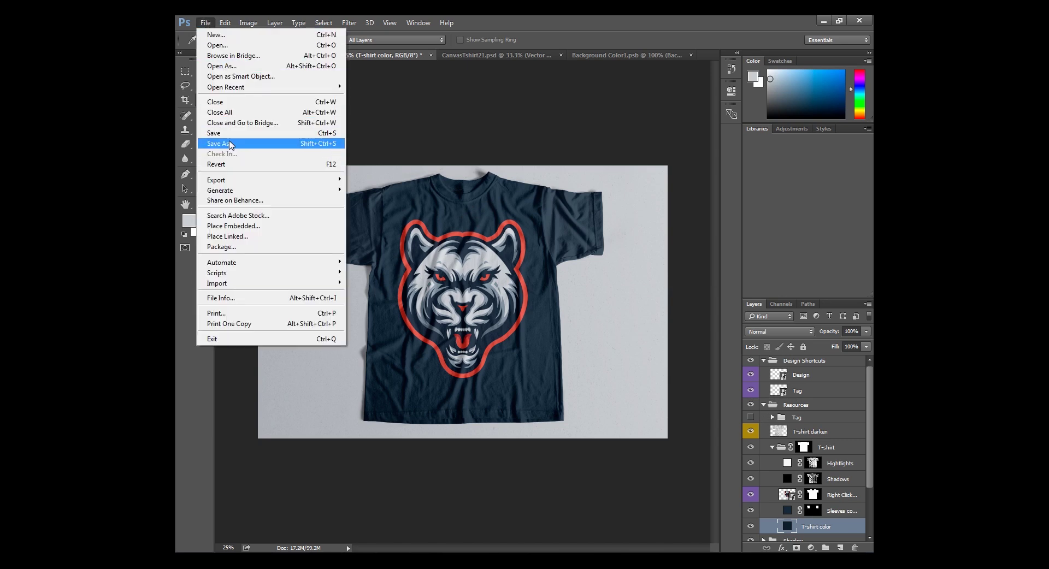
left_click(229, 144)
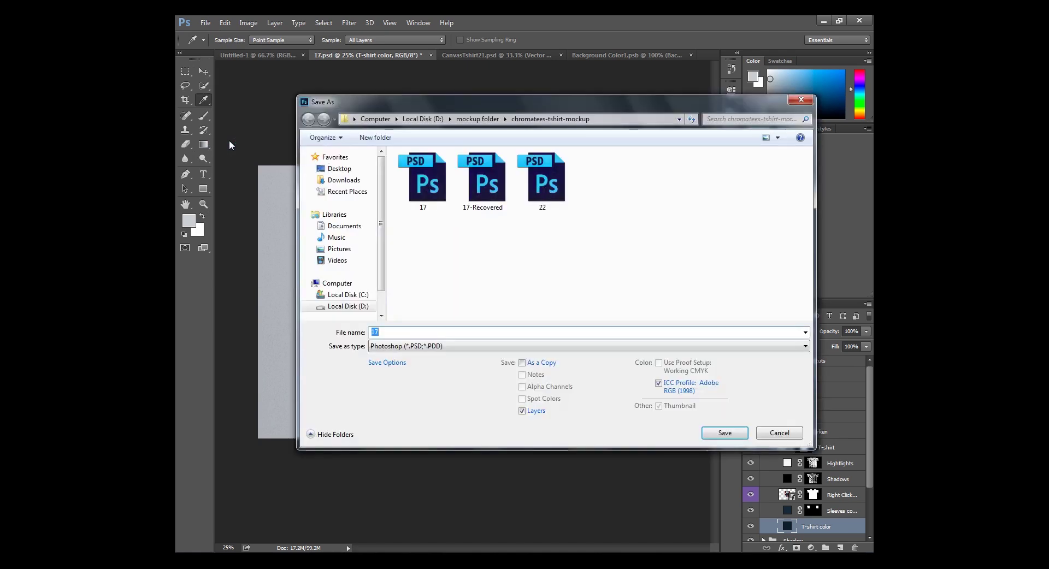
left_click(476, 346)
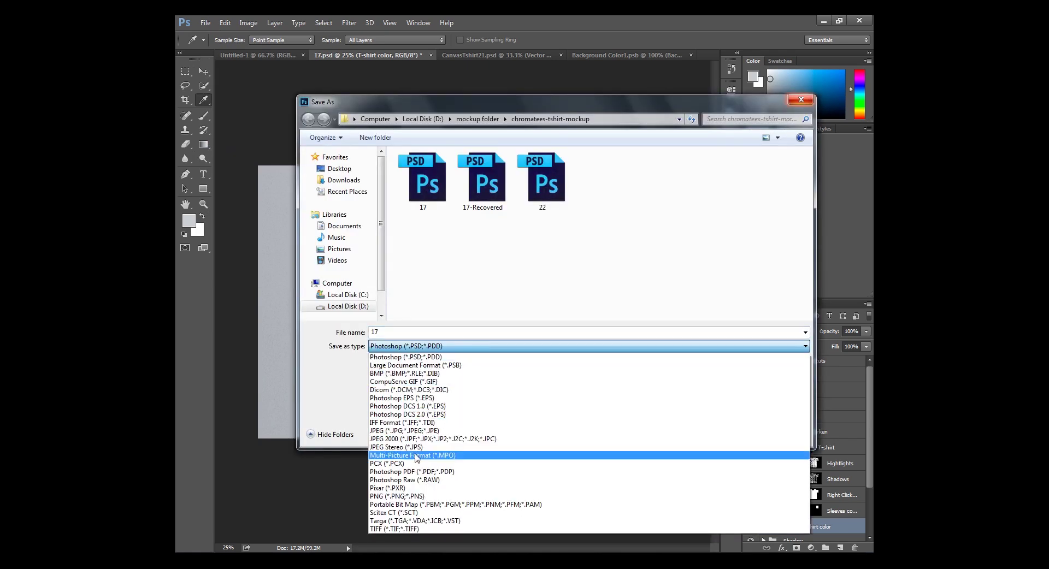
left_click(404, 431)
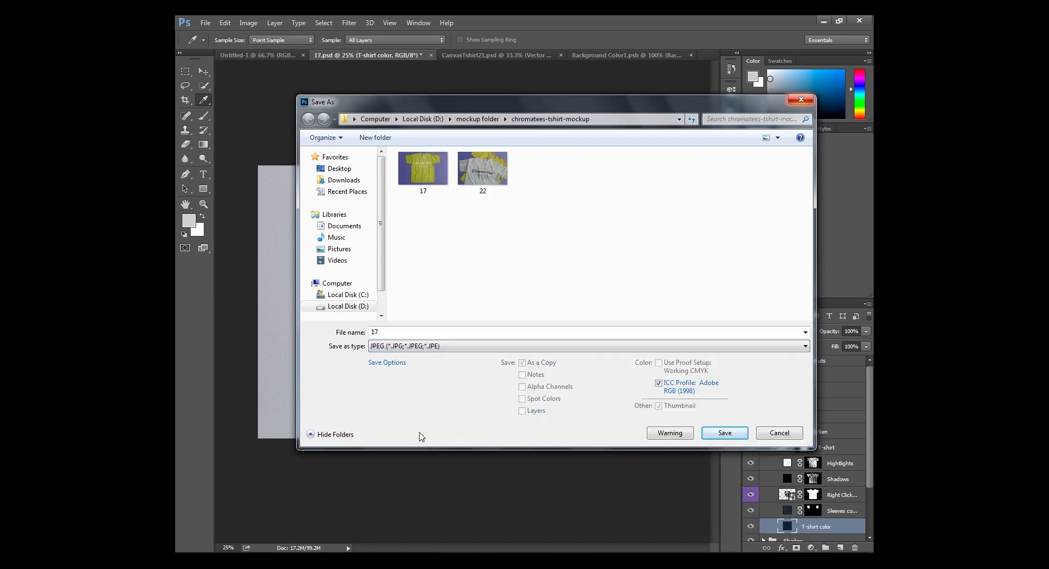
key("BackSpace")
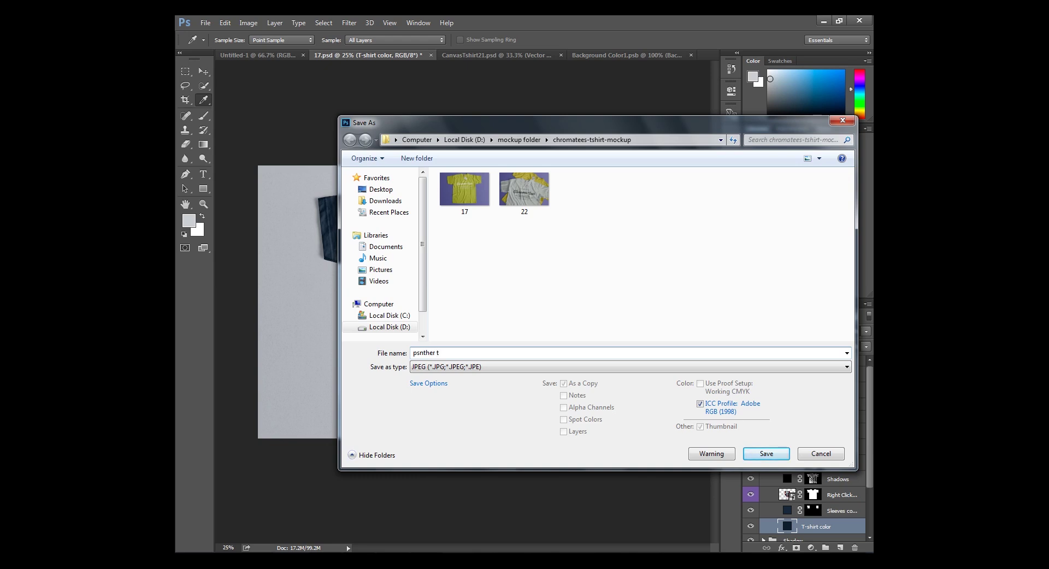
type("psnther t shirt mockup")
left_click(763, 454)
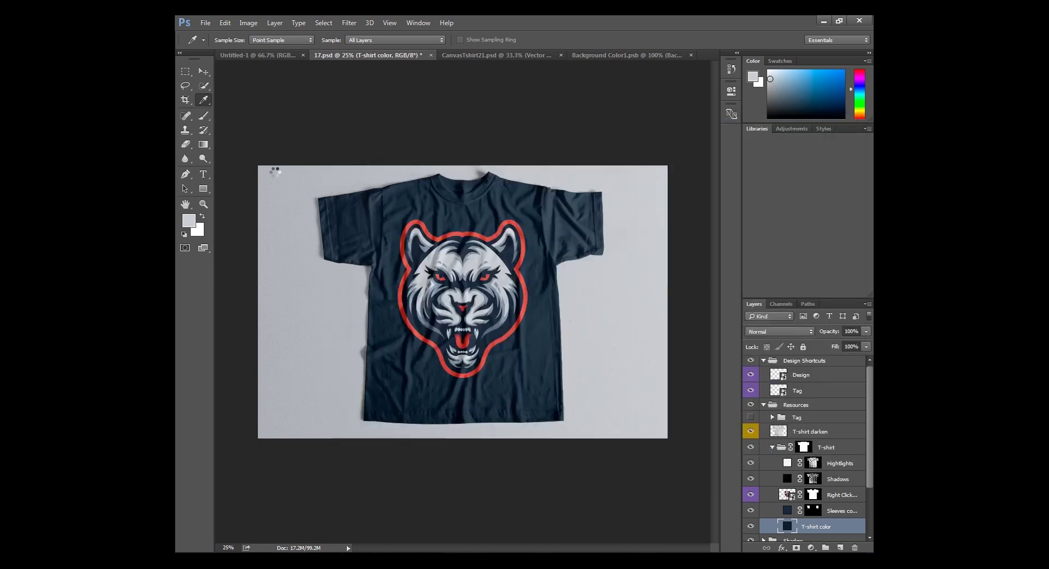
left_click(593, 165)
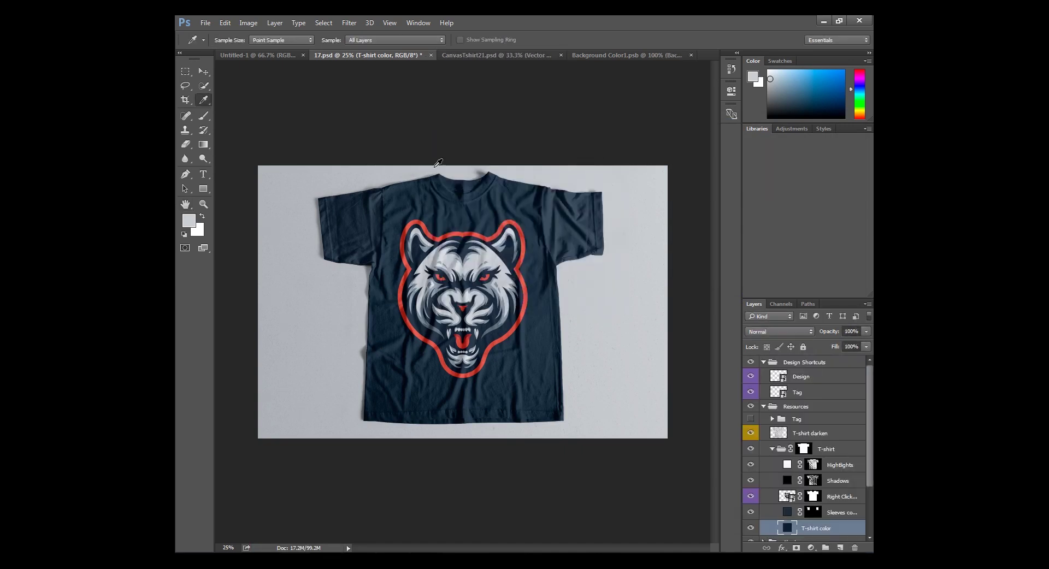
Place the "psnther t shirt mockup" image from the chromatees-tshirt-mockup folder into the blank Untitled-1 document, fitted to the canvas width
left_click(276, 56)
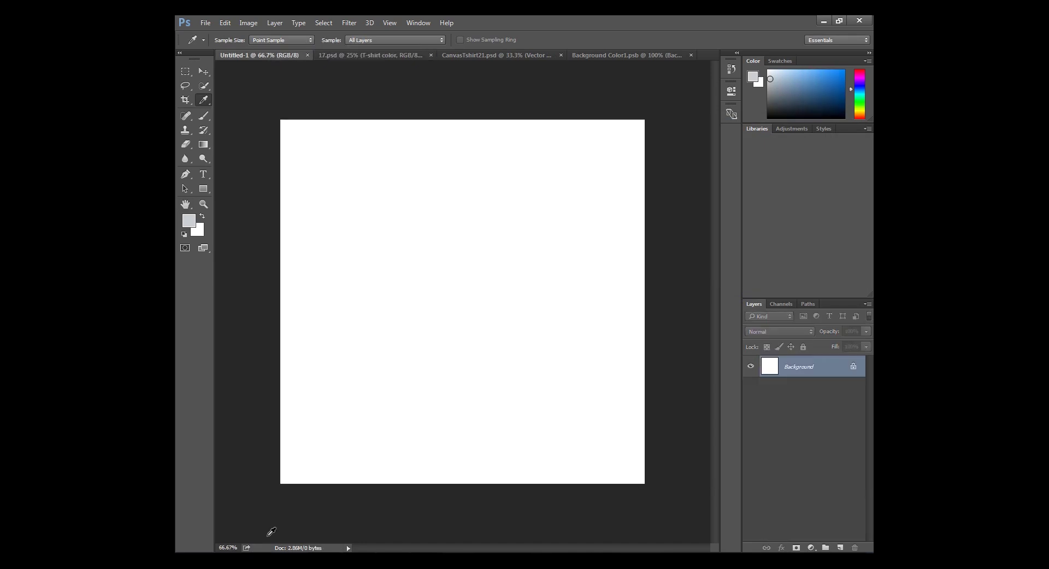
mouse_move(258, 561)
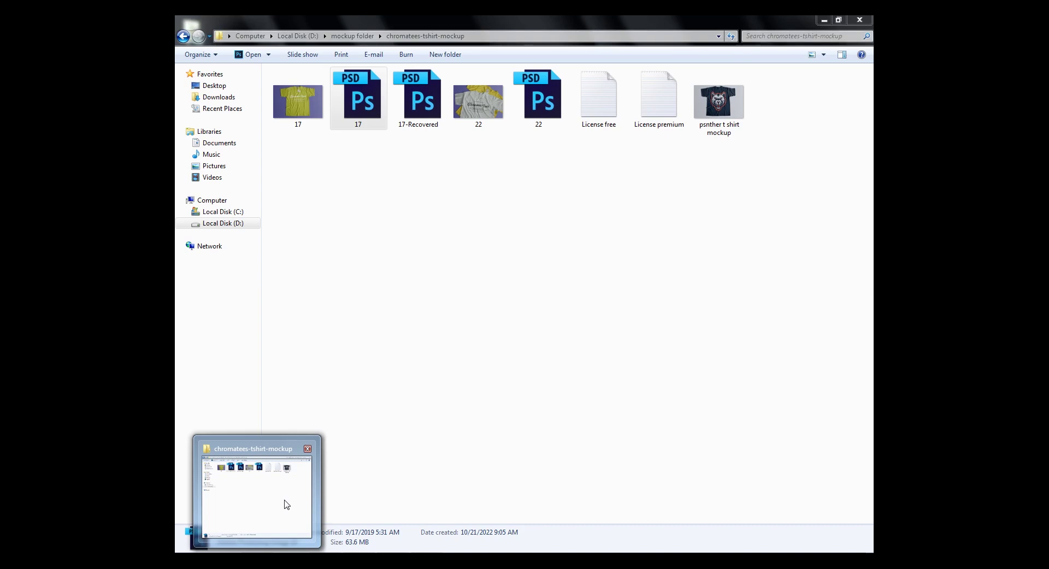
left_click(286, 503)
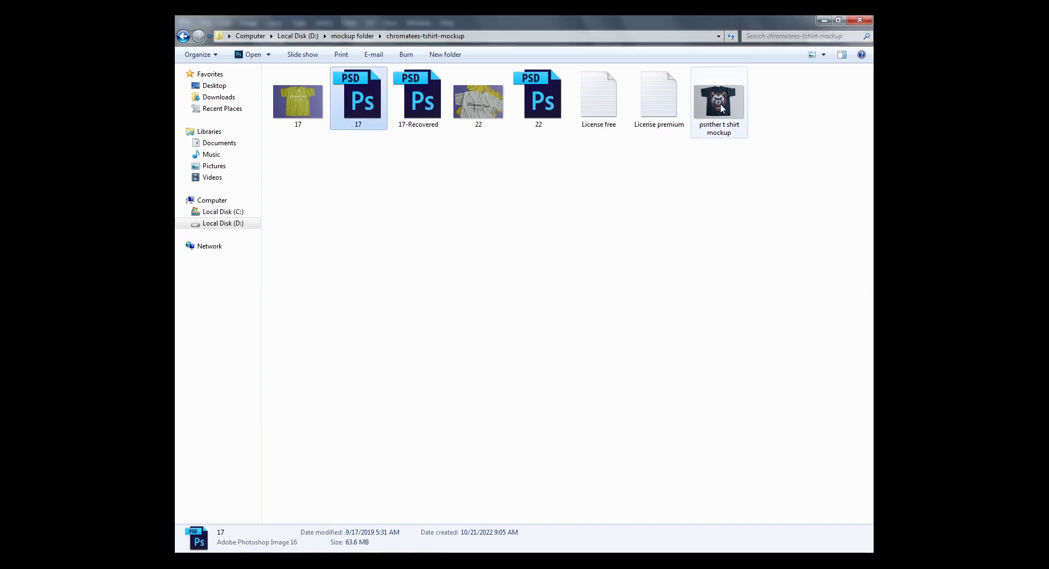
double_click(721, 107)
left_click_drag(726, 106, 500, 437)
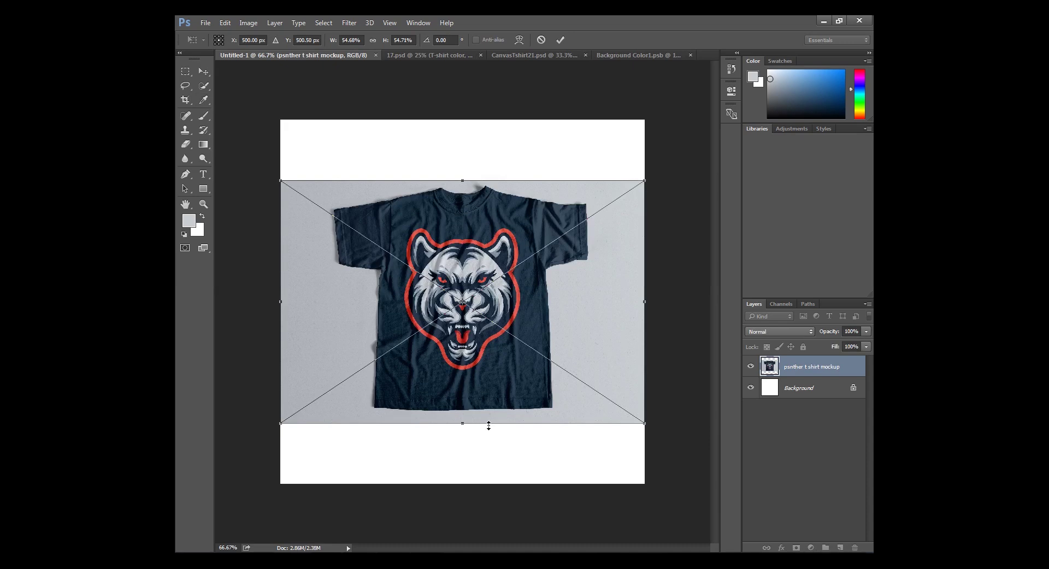
left_click(560, 40)
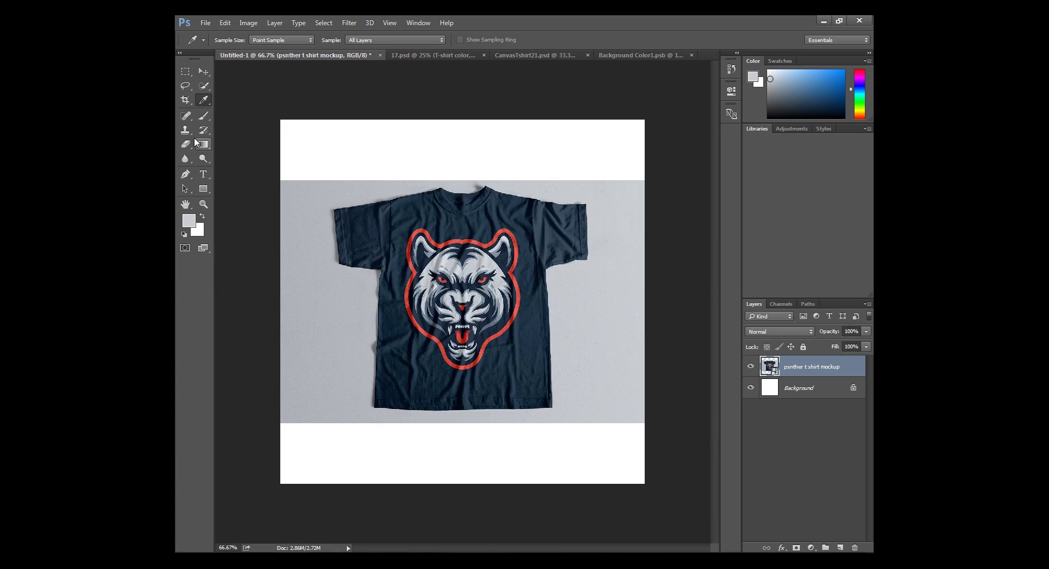
Crop the white strips above and below the placed mockup image, and switch to the Move tool
left_click(185, 100)
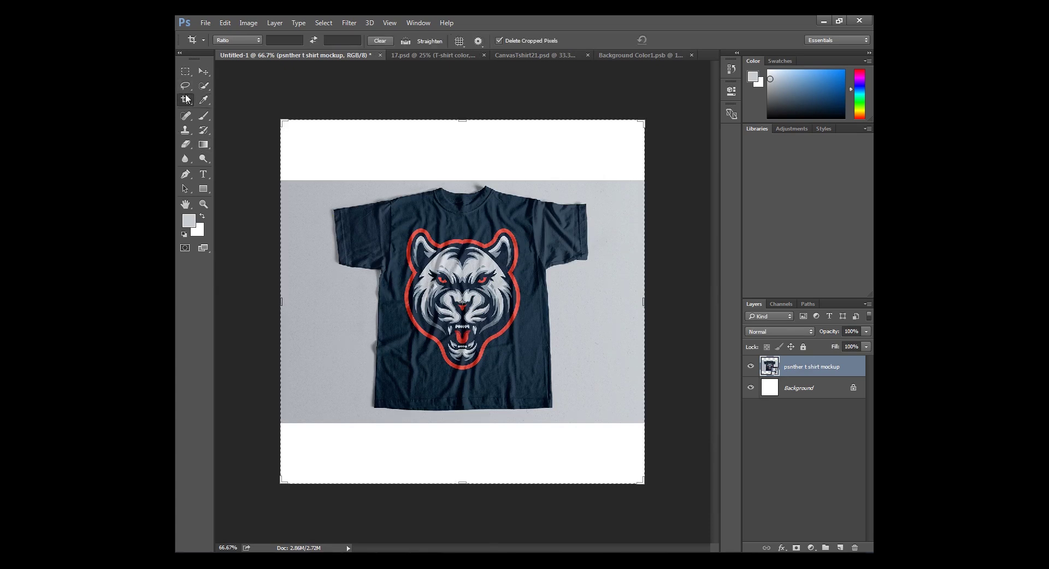
left_click_drag(462, 119, 463, 150)
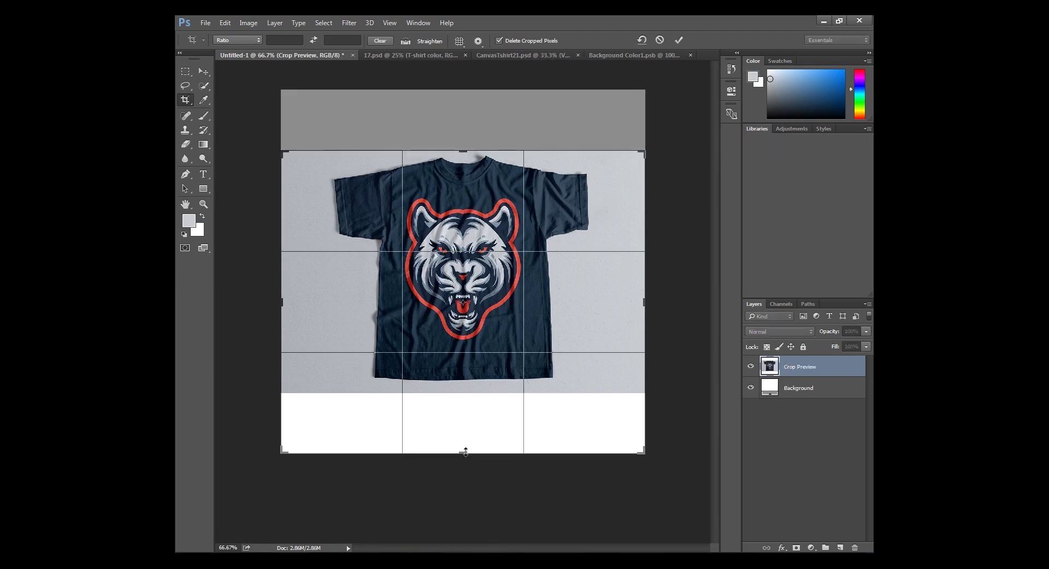
left_click_drag(461, 455, 467, 425)
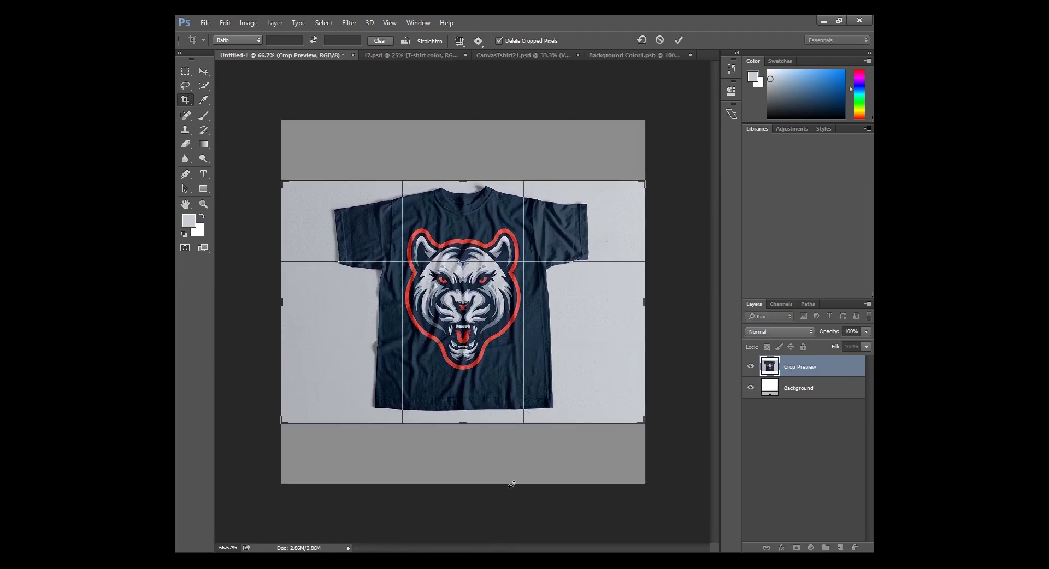
left_click(681, 39)
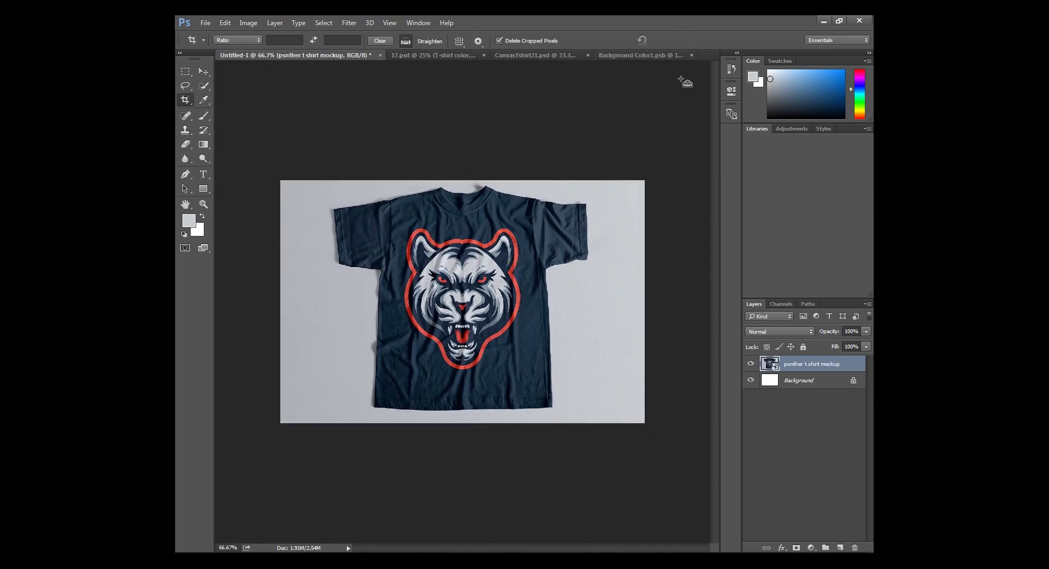
key("ctrl+plus")
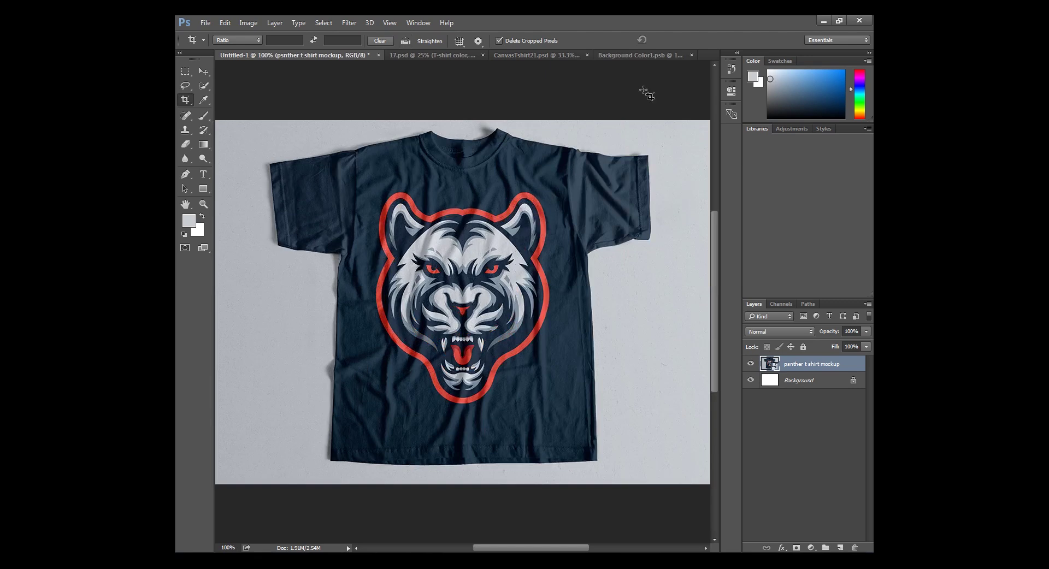
left_click(203, 71)
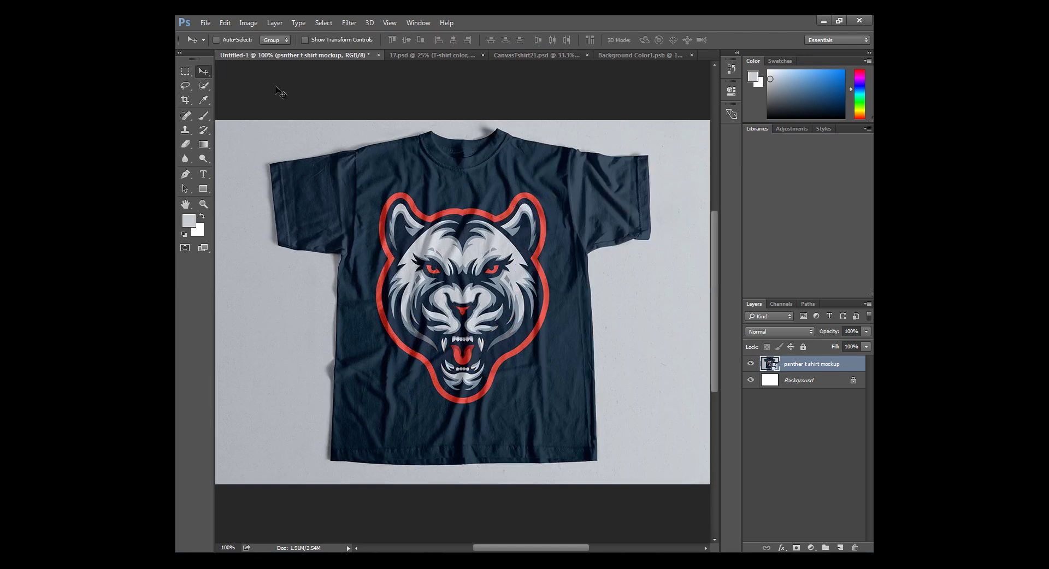